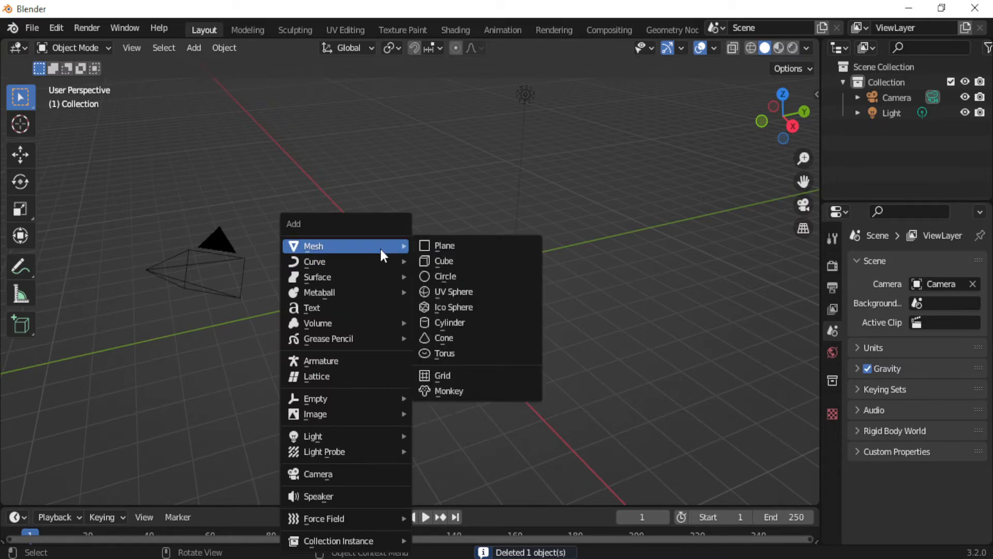
Add a UV sphere mesh at the world origin
click(441, 293)
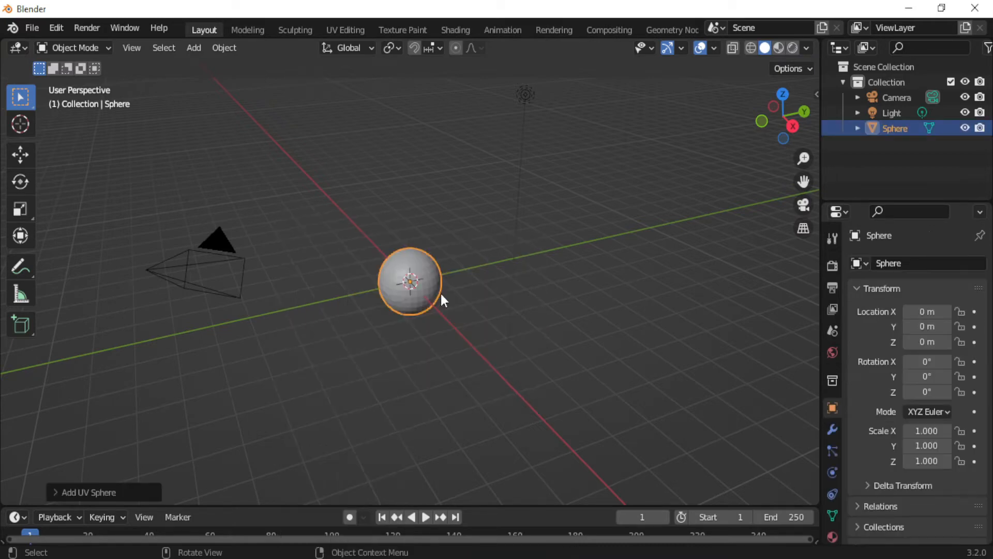
drag(762, 127, 842, 130)
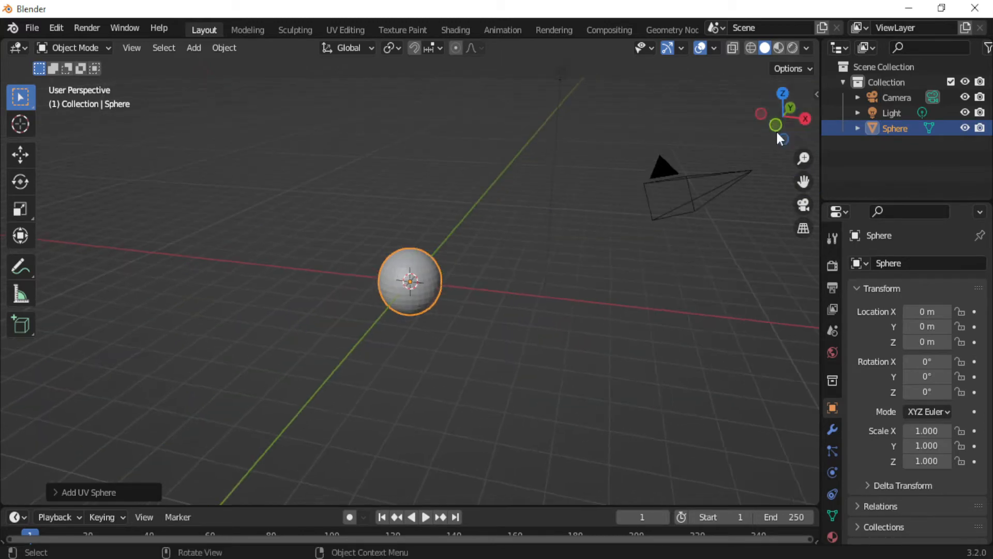
drag(803, 157, 802, 137)
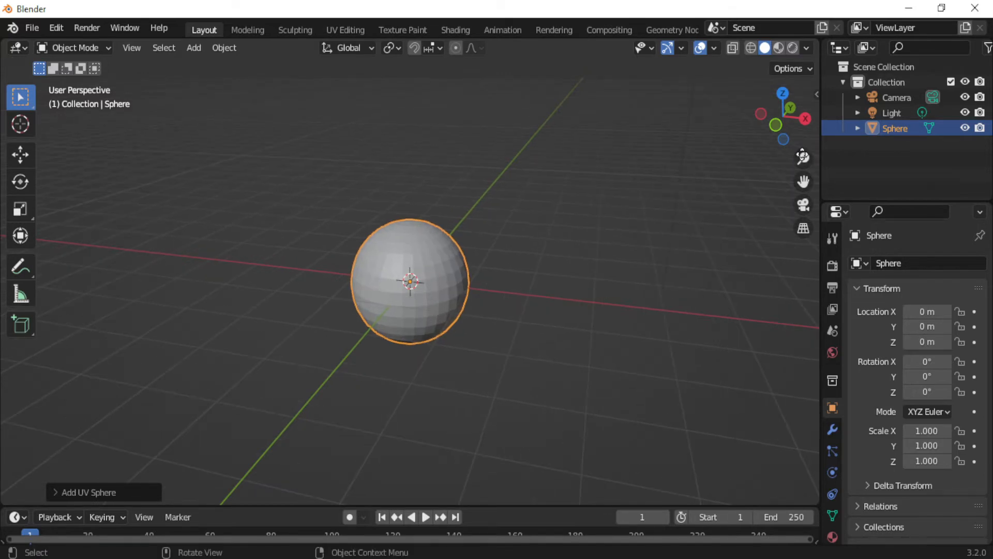
Set the new sphere to 64 segments, 32 rings and a radius of 2 m
click(98, 489)
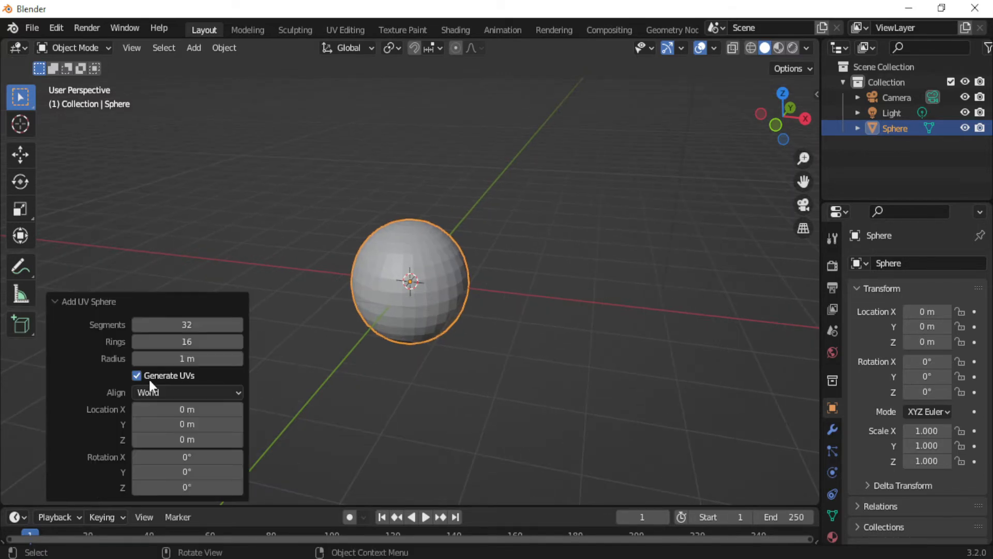
click(189, 325)
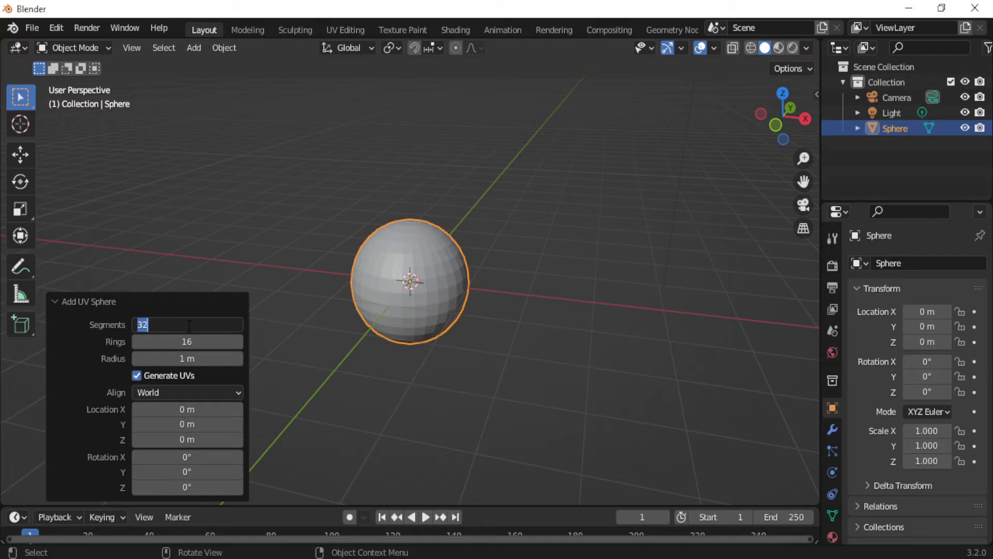
text(64)
key(Return)
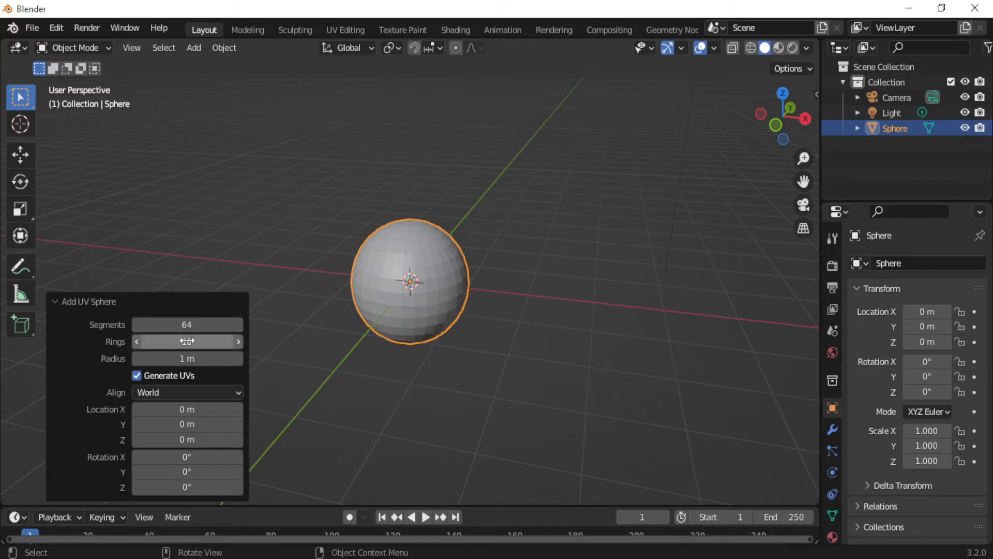
click(188, 341)
text(32)
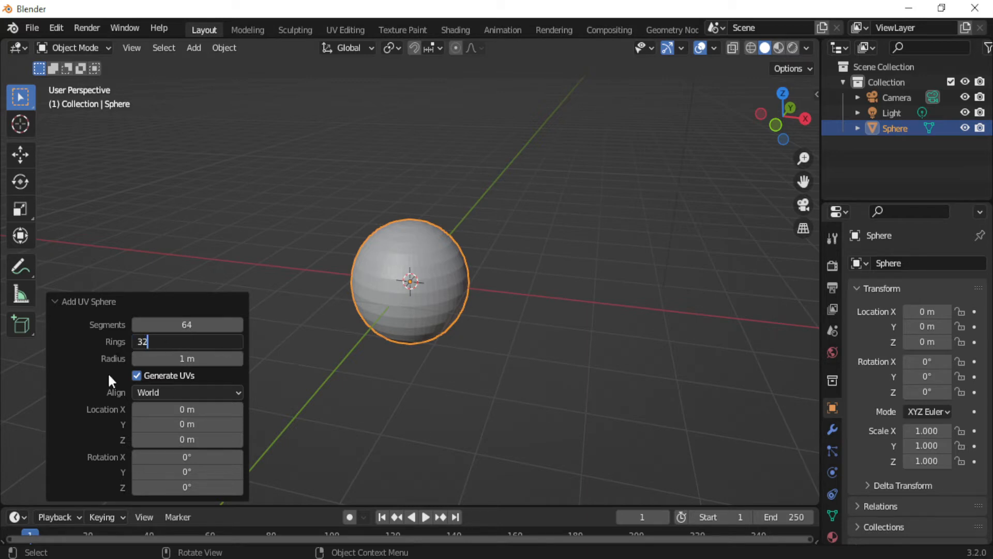
key(Return)
click(186, 359)
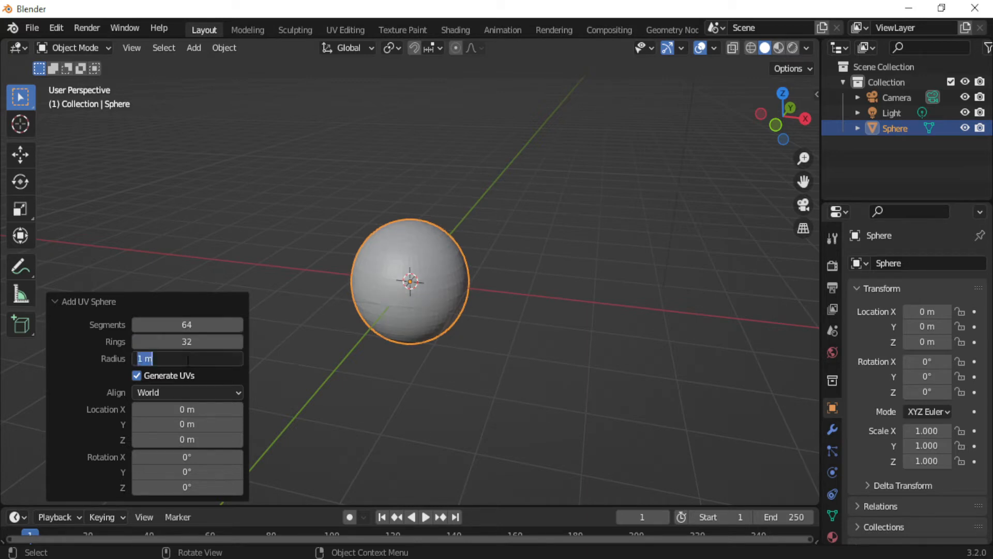
text(2)
key(Return)
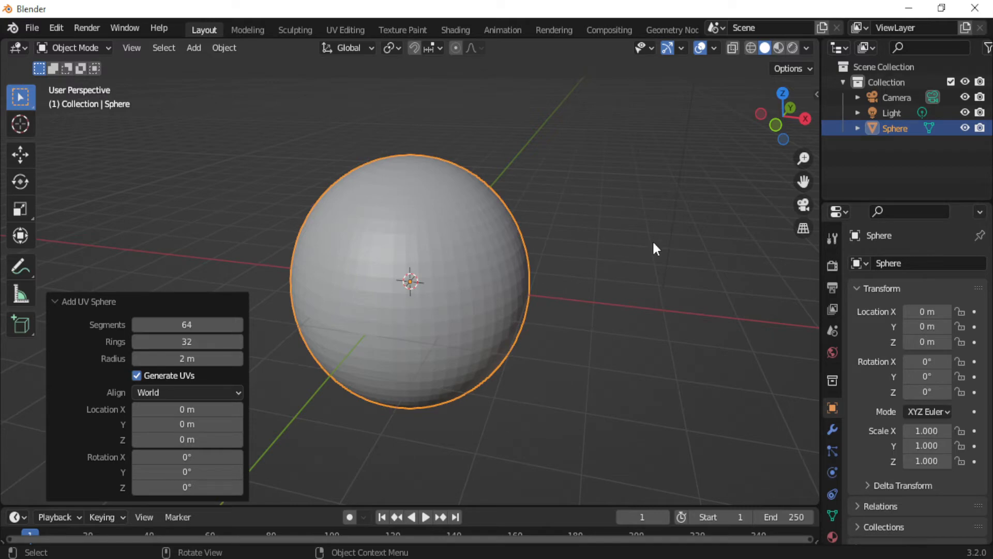
Switch to wireframe shading in the front view and raise the sphere about 2.02 m along Z
click(750, 48)
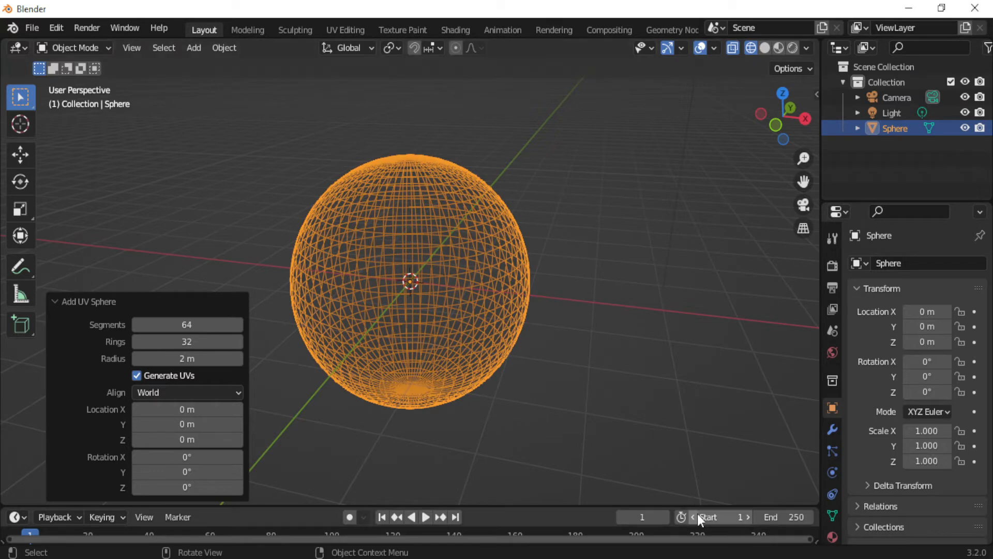
key(KP_1)
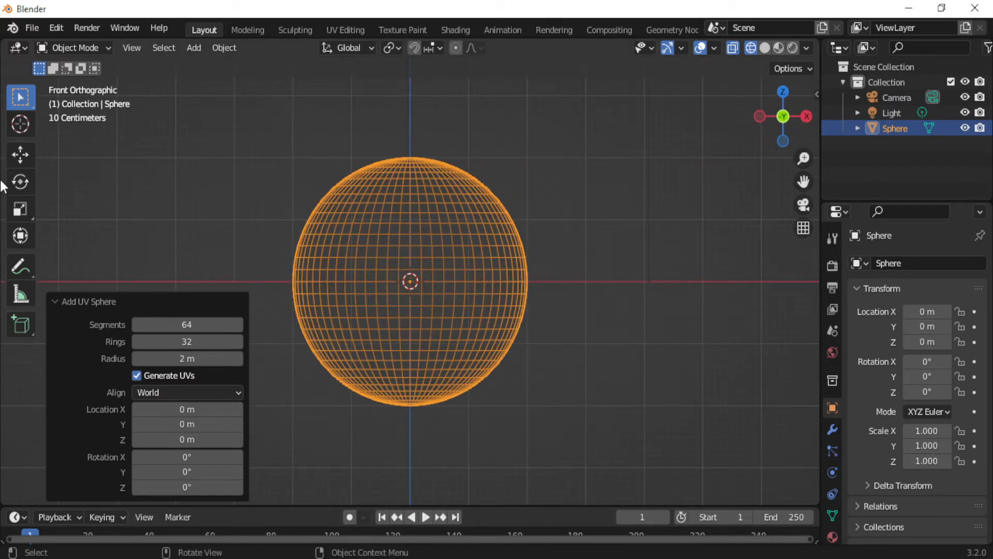
click(11, 157)
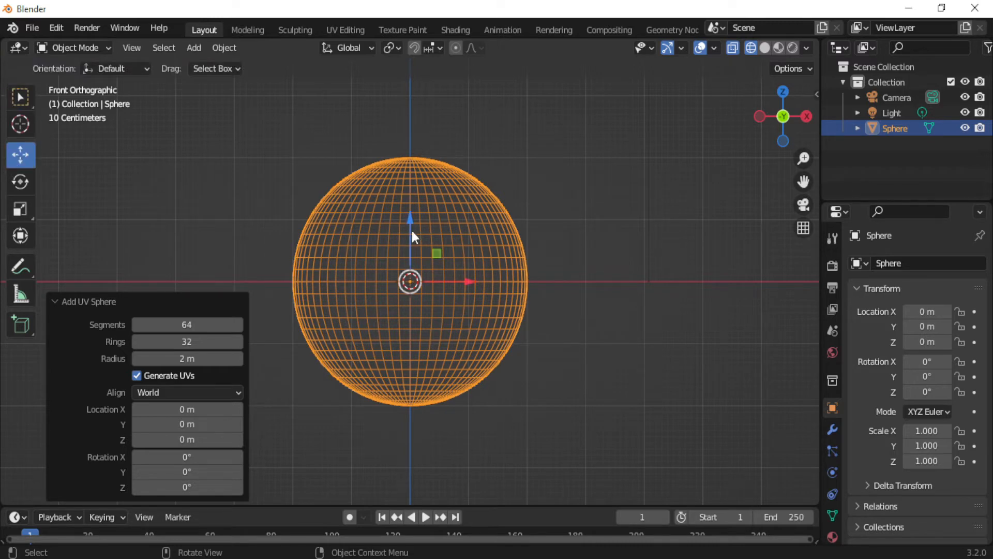
drag(410, 223, 407, 98)
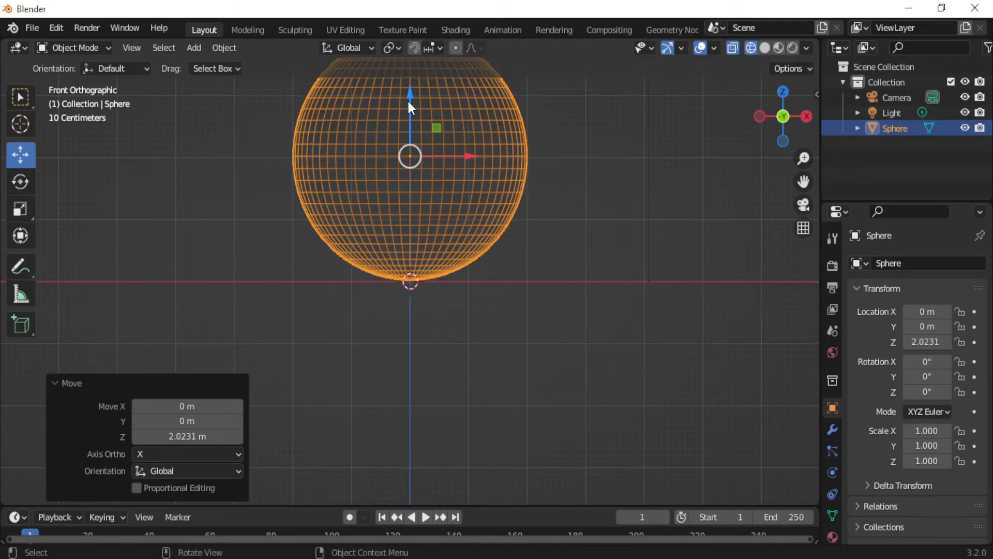
Add a cylinder mesh at the origin and give it 122 vertices
click(195, 46)
mouse_move(250, 66)
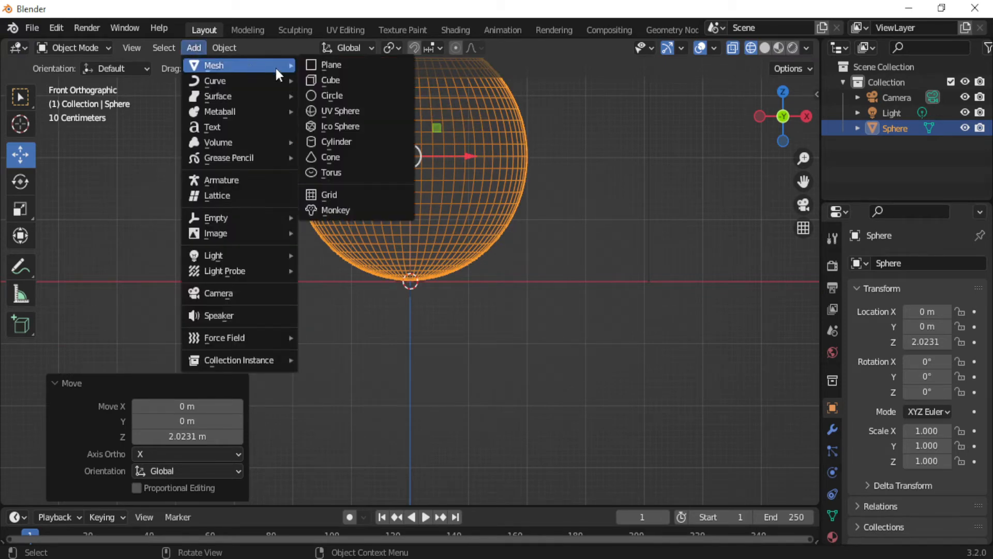
click(331, 140)
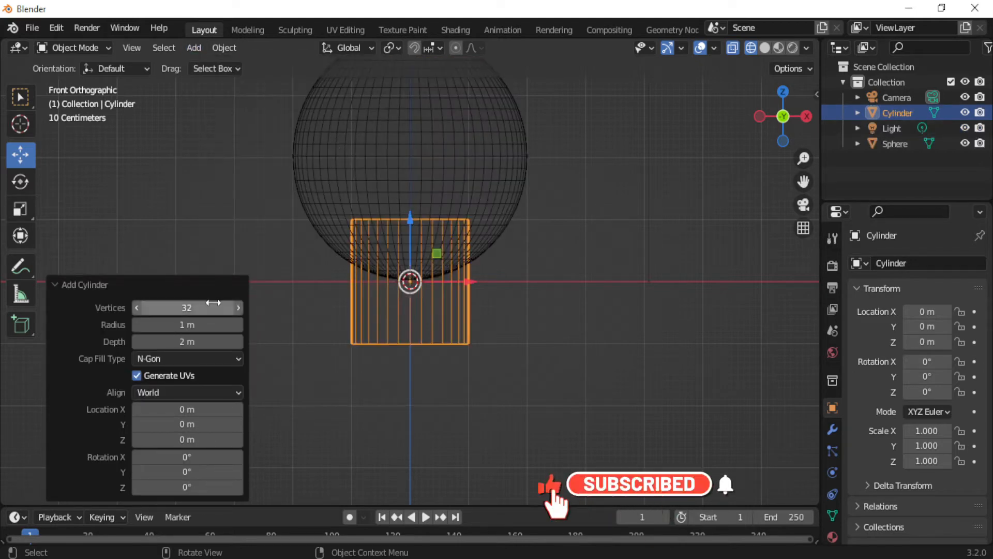
click(201, 308)
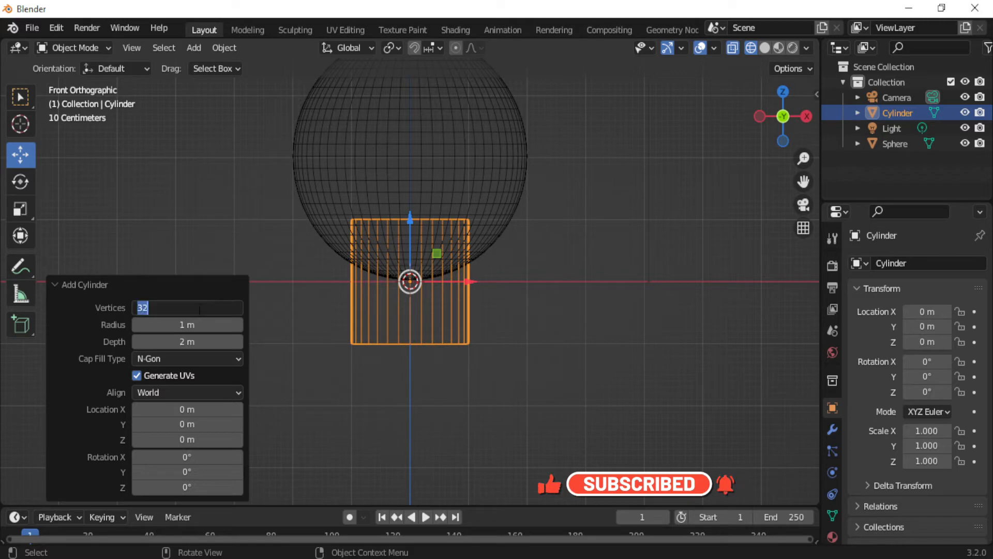
text(122)
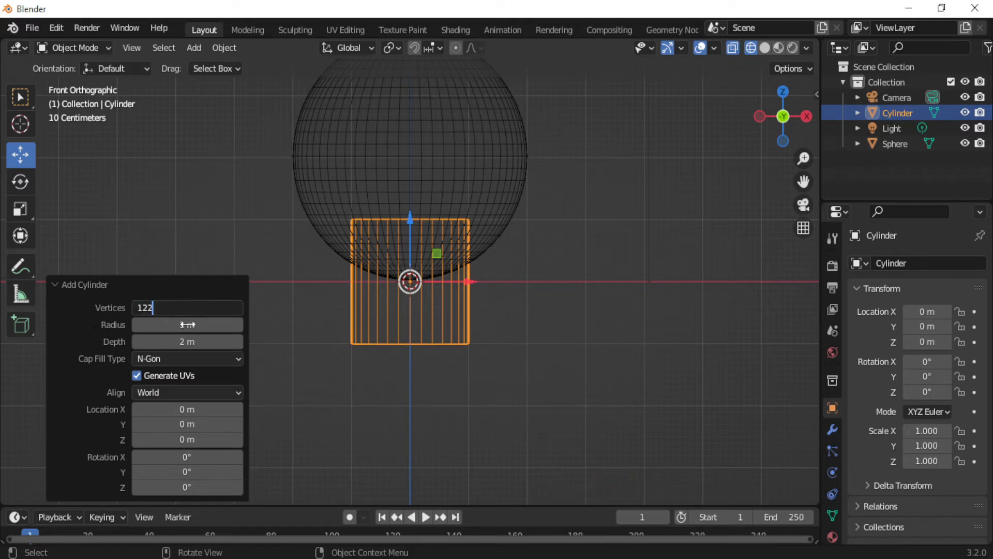
key(Return)
Set the cylinder's radius to 2.5 m and depth to 0.5 m, and lower it about 1.24 m along Z
double_click(188, 324)
text(2)
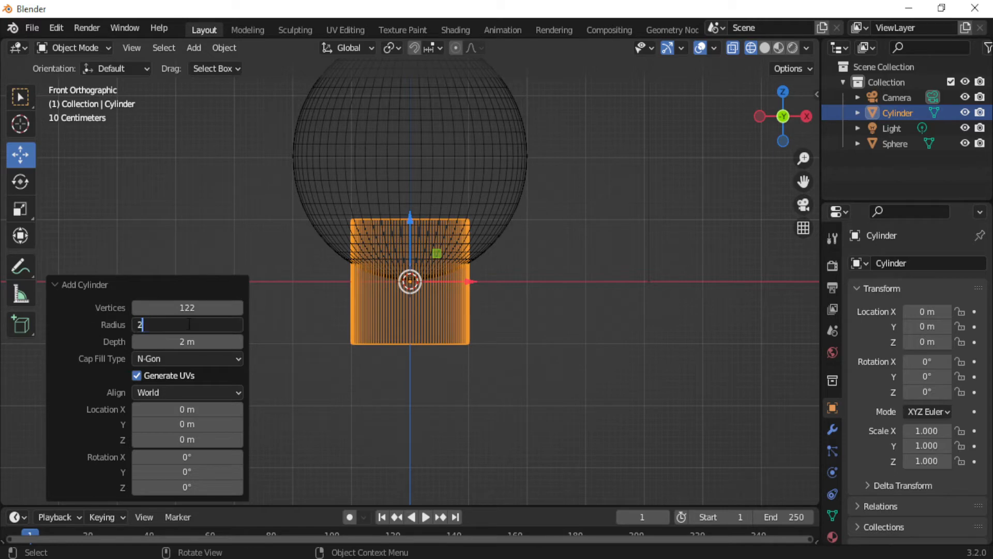
text(.5)
key(Return)
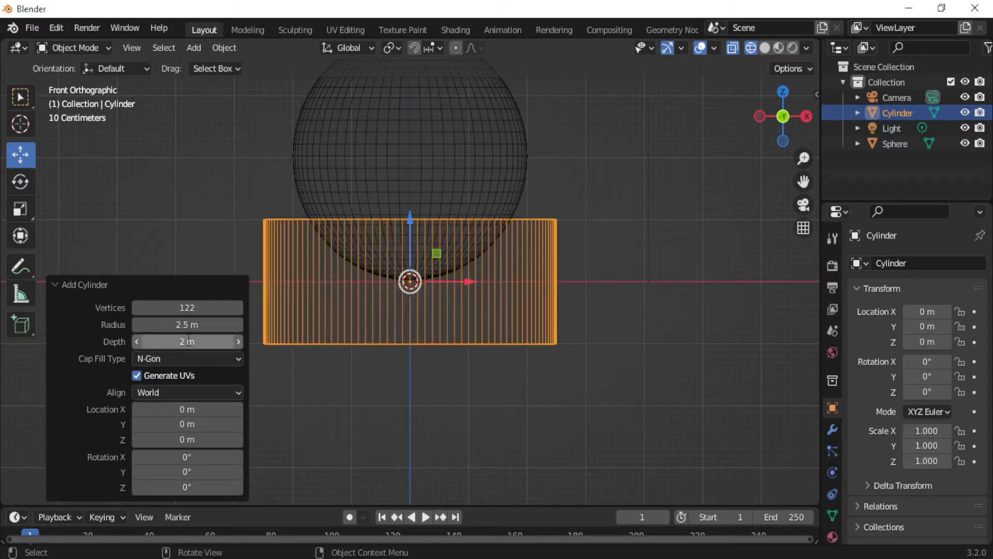
double_click(188, 341)
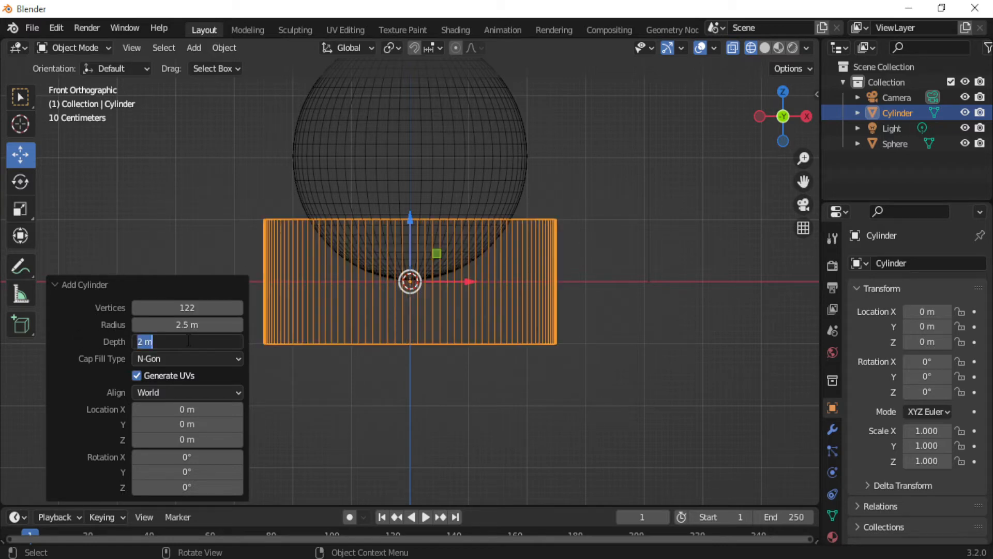
text(.5)
key(Return)
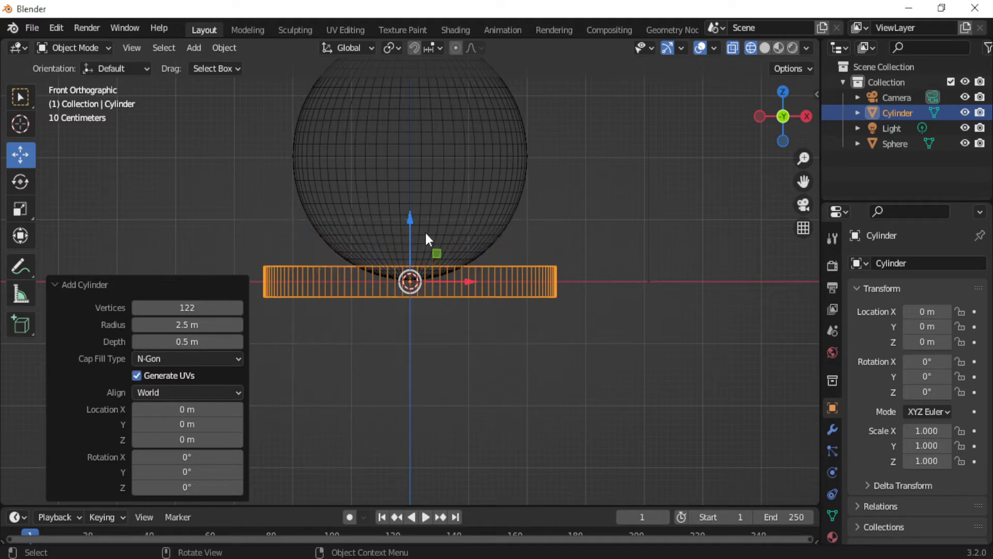
drag(409, 217, 414, 304)
Add a Bevel modifier to the cylinder with an amount of 0.05 m and 26 segments
click(832, 429)
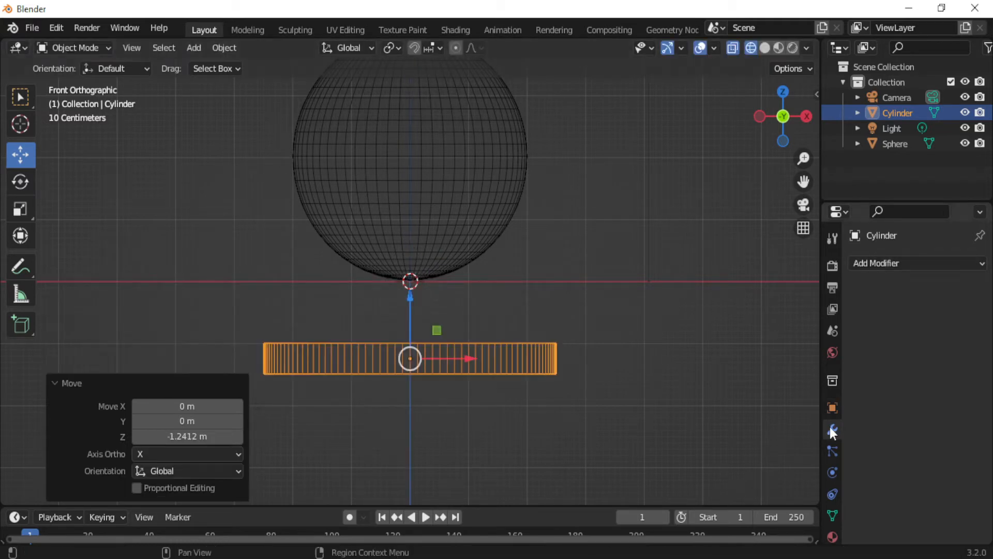
click(944, 265)
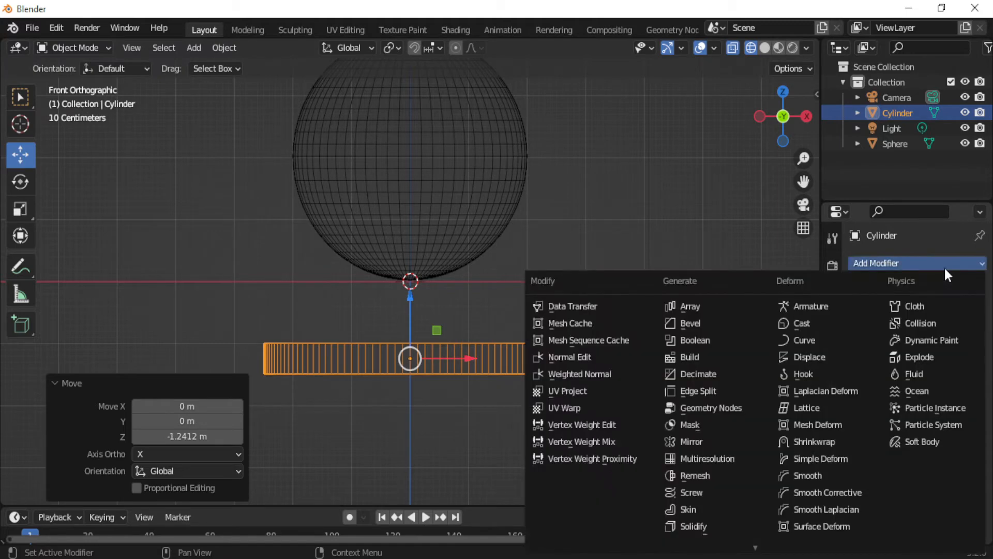
click(726, 331)
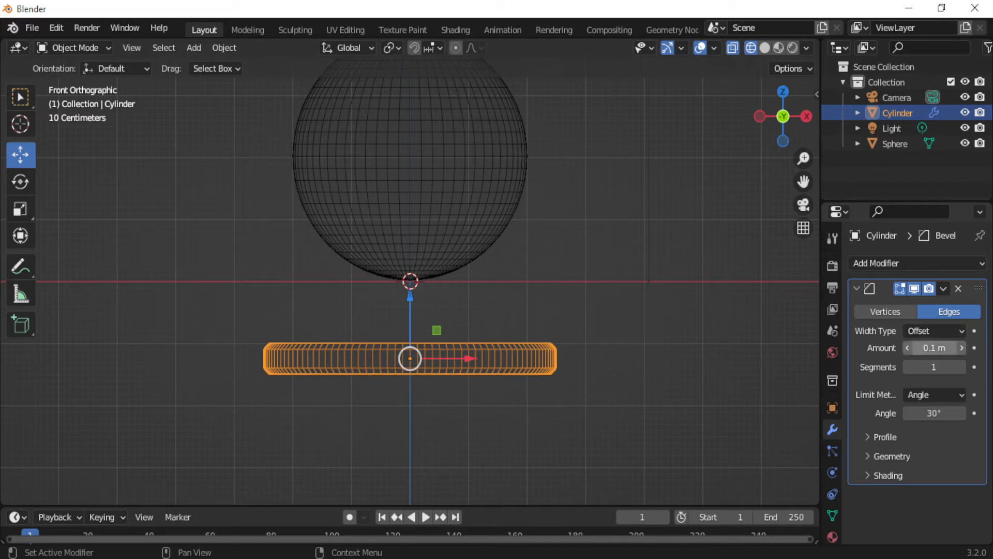
click(930, 347)
text(.0)
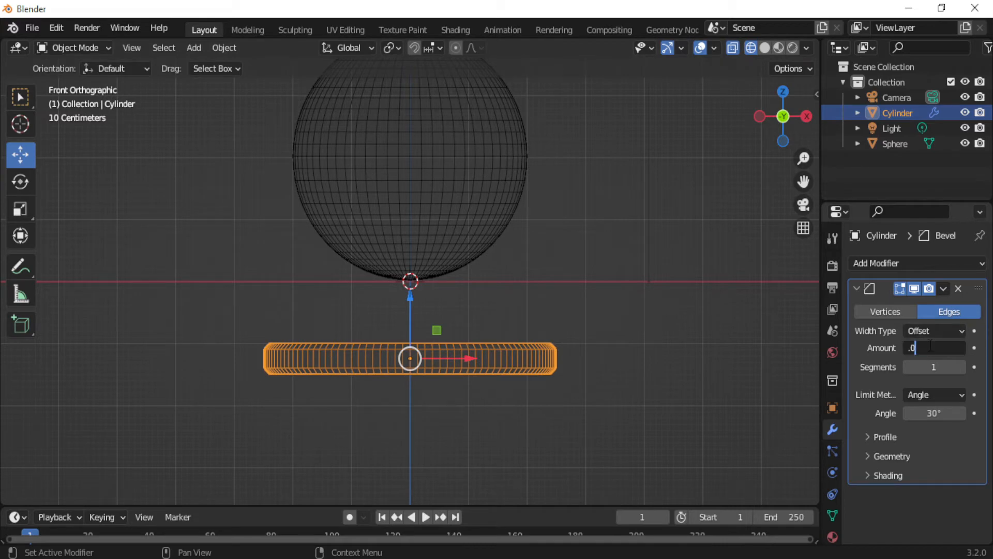
text(5)
key(Return)
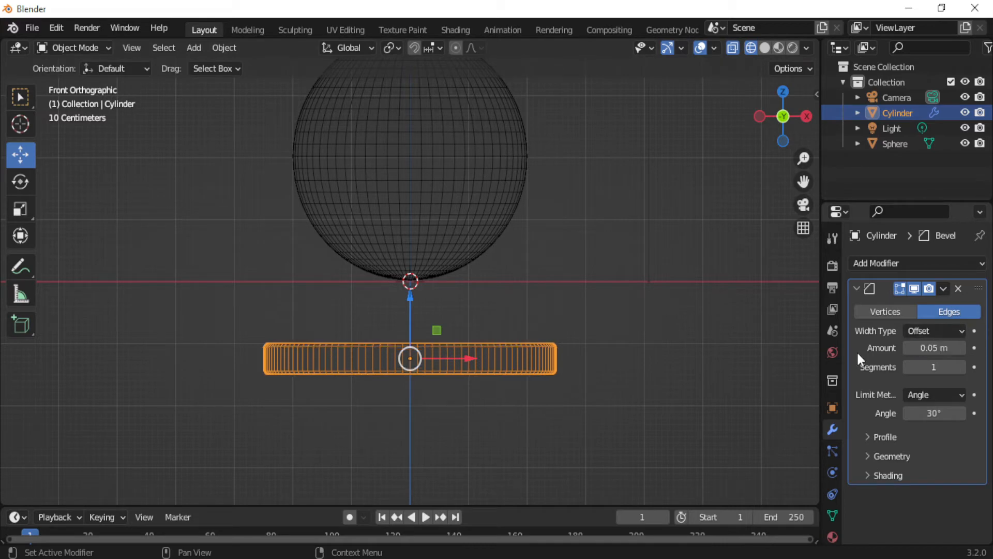
click(929, 367)
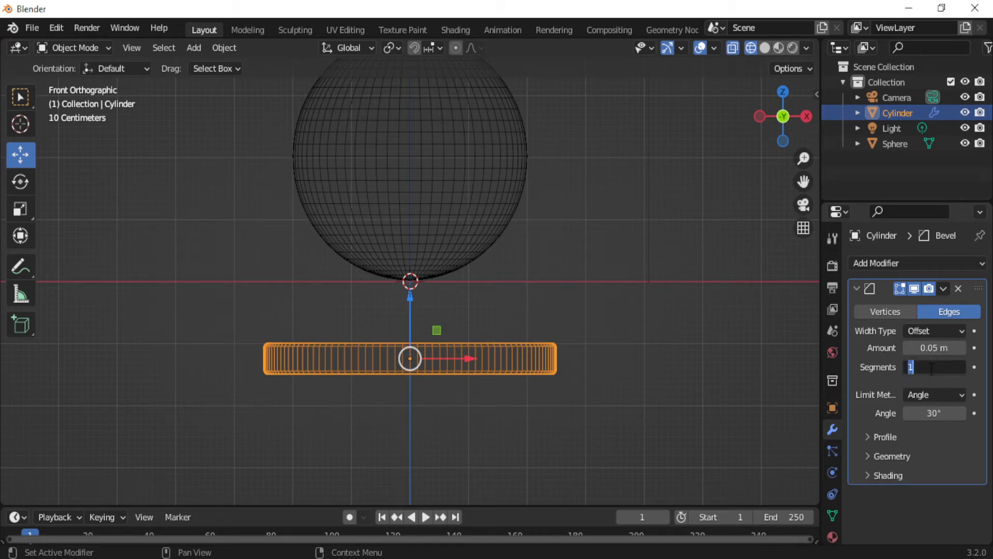
text(26)
key(Return)
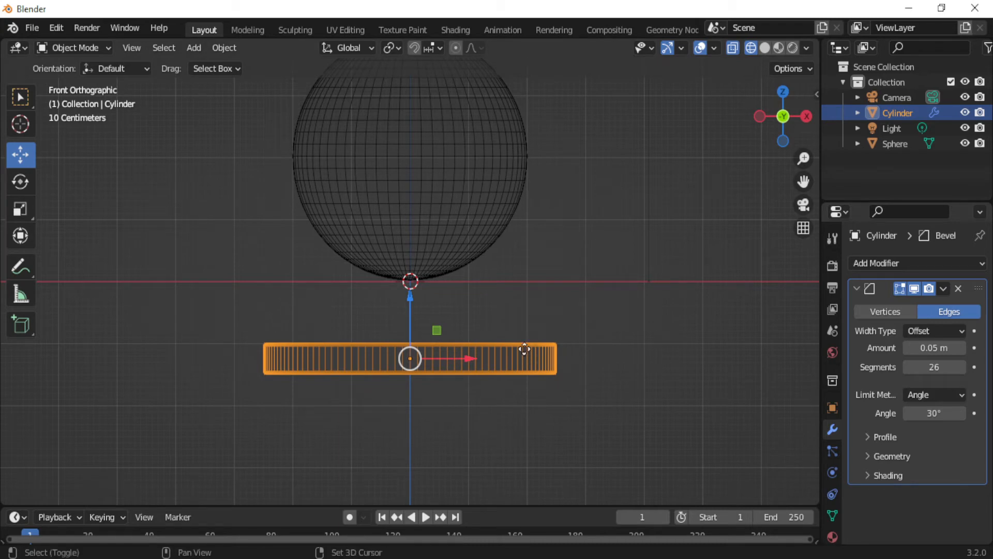
Duplicate the beveled cylinder, scale the copy to about 0.817 along X, and raise it along Z as an upper tier
key(shift+d)
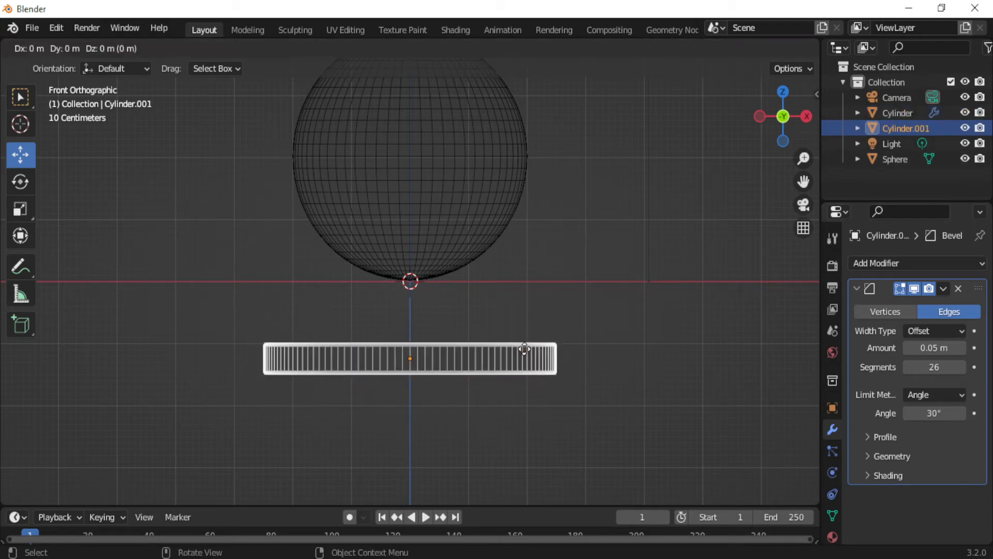
key(s)
key(x)
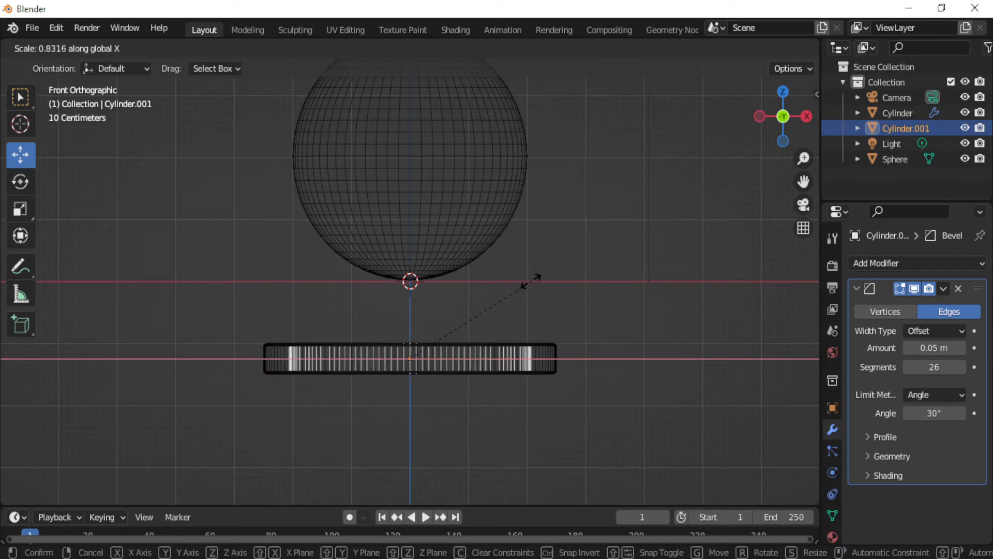
click(528, 283)
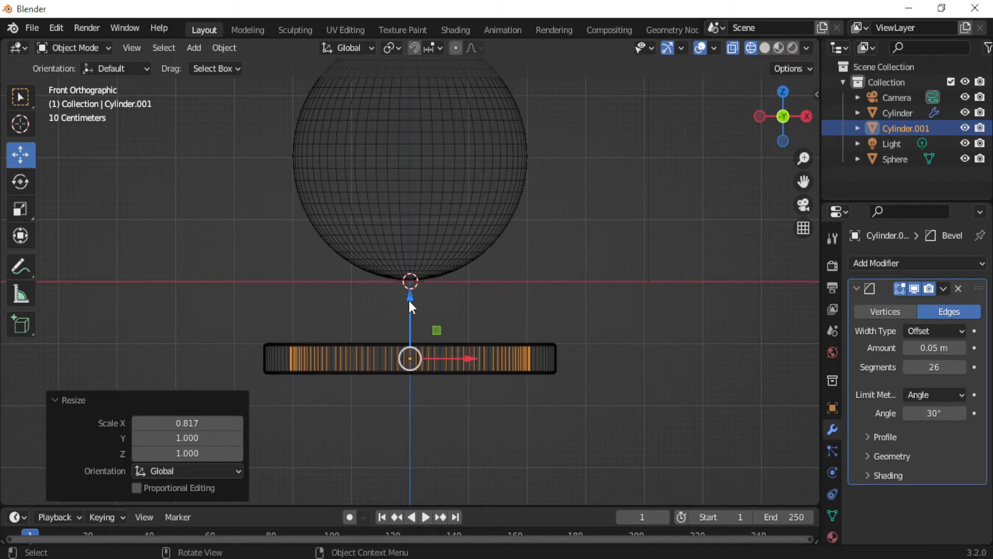
drag(410, 299, 410, 272)
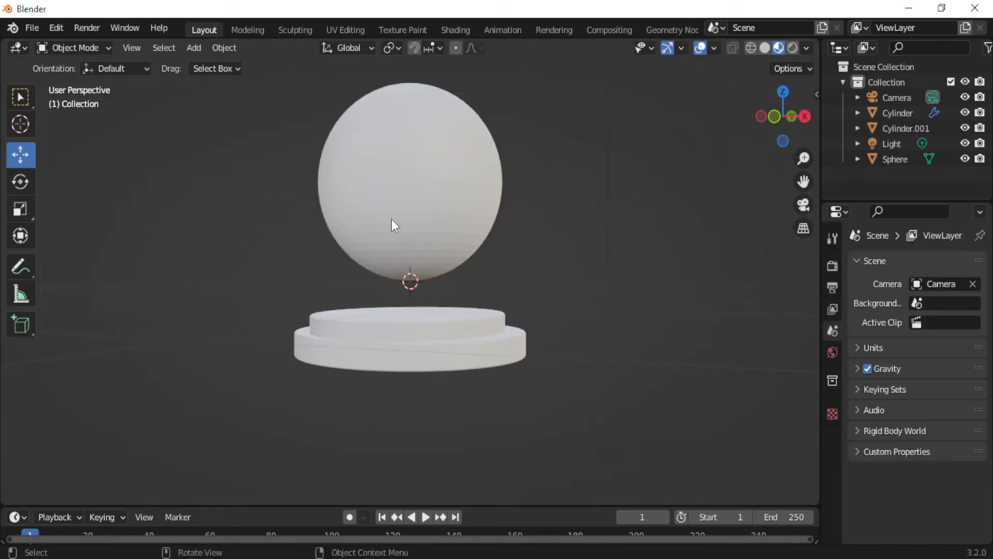
Apply smooth shading to the sphere
click(411, 213)
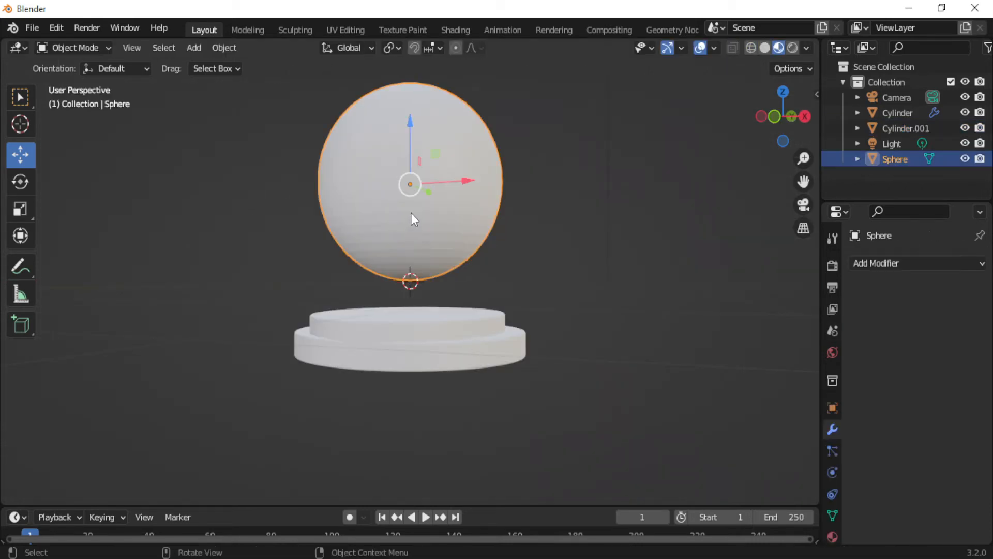
right_click(411, 213)
click(411, 212)
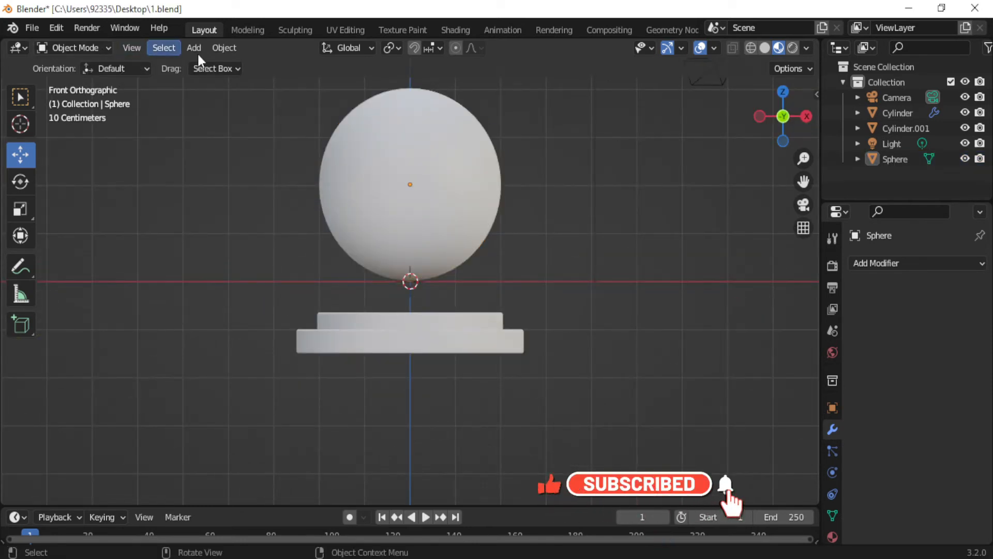
Add a new mesh cylinder at the world origin with 258 vertices
click(196, 48)
mouse_move(227, 64)
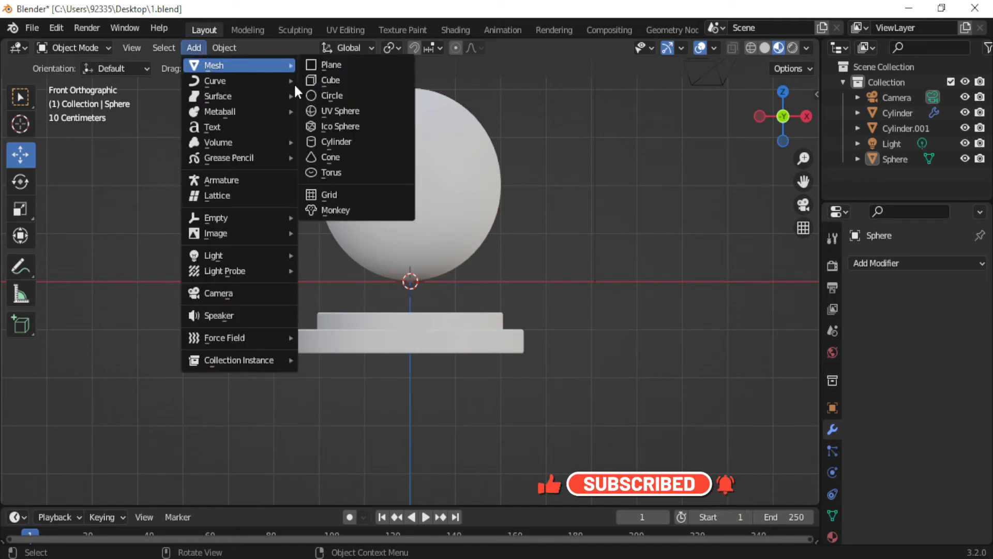
click(330, 142)
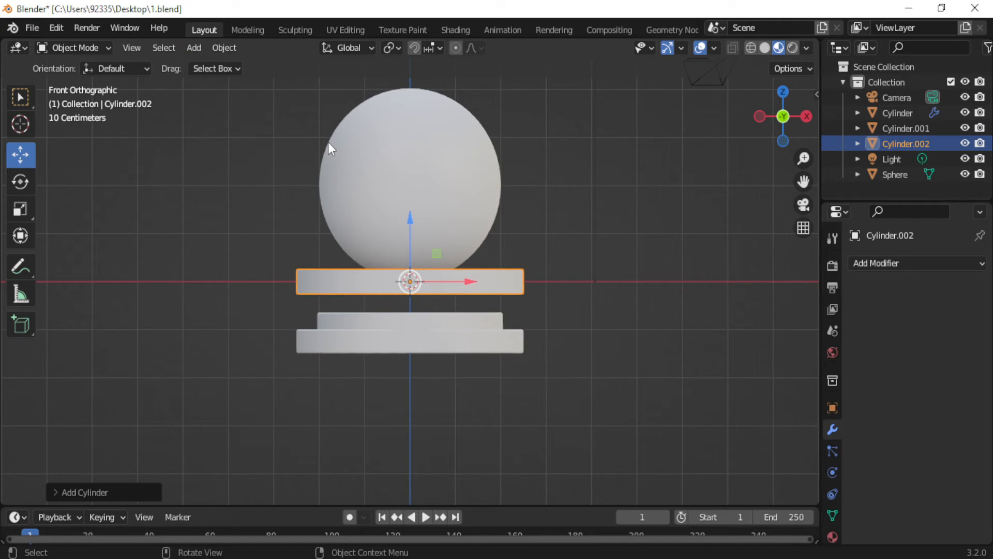
click(85, 491)
double_click(181, 308)
text(258)
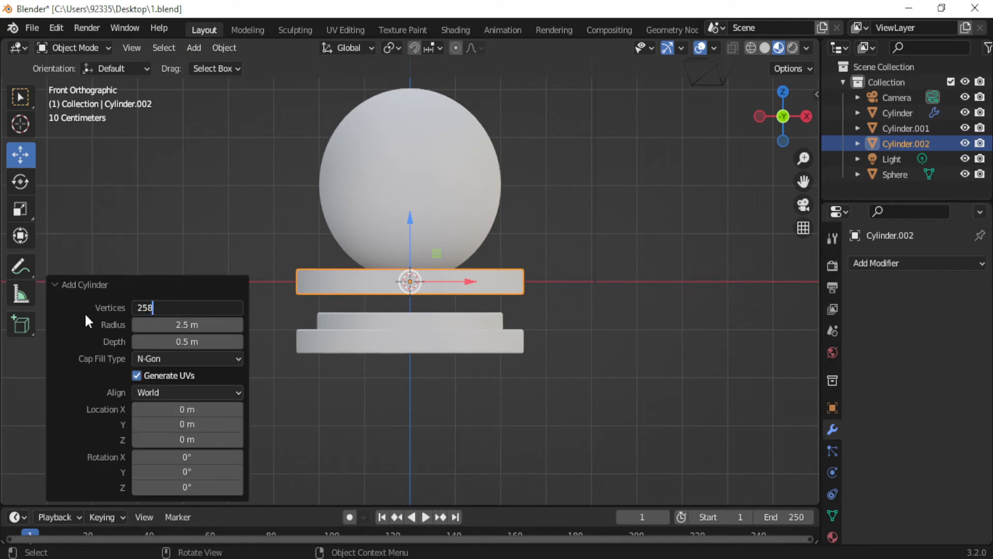
key(Return)
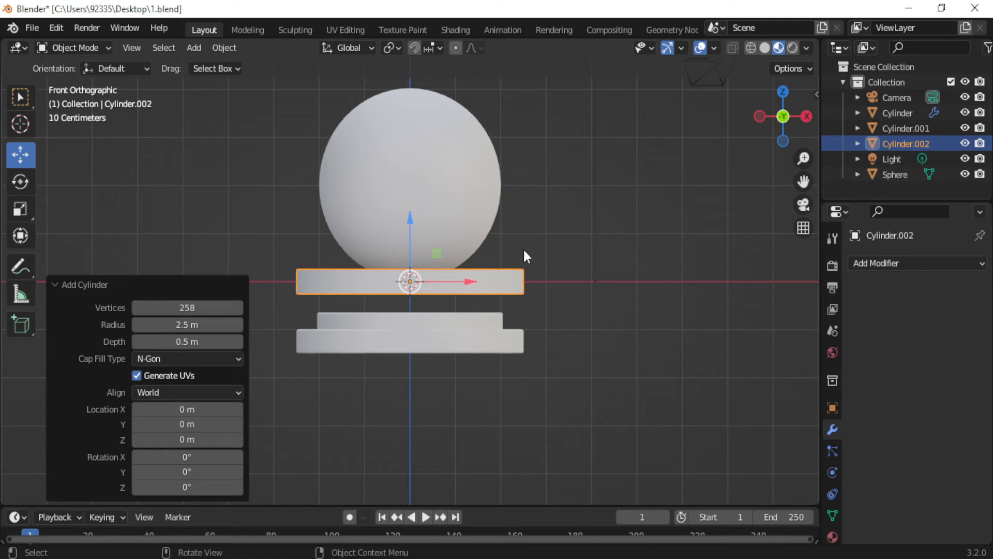
Scale the new cylinder to about 0.438 and lower it about 0.62 m along Z onto the upper tier
key(s)
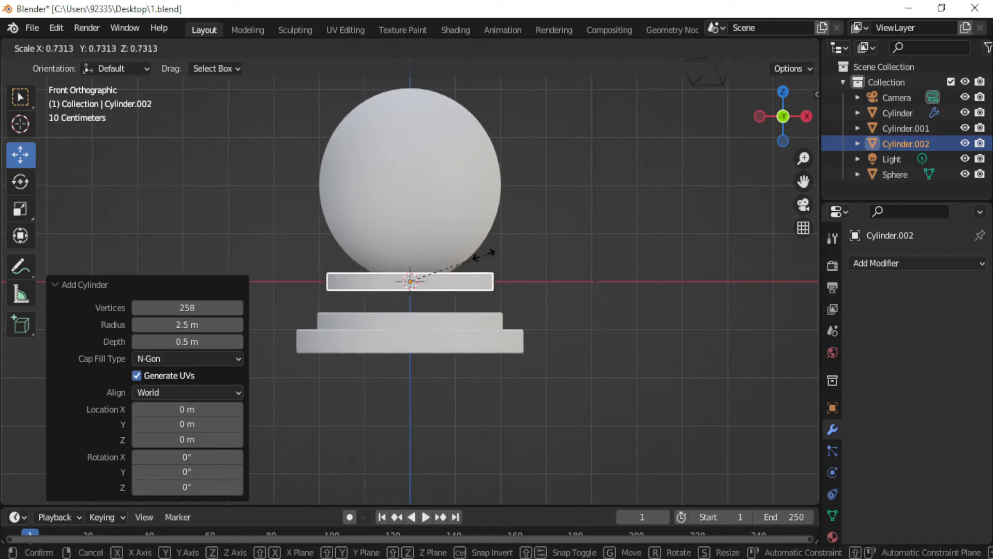
click(458, 262)
drag(411, 224, 412, 258)
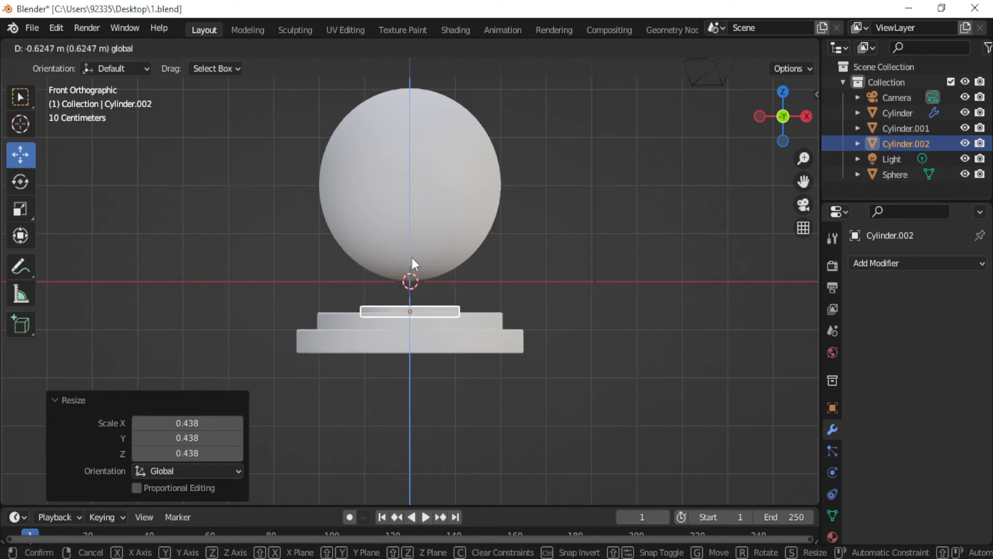
middle_drag(411, 258, 411, 272)
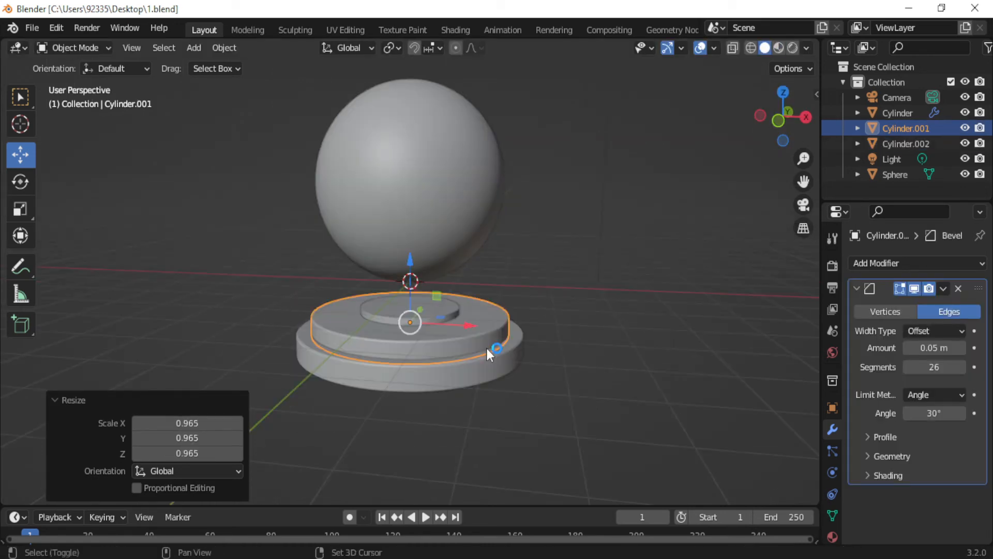
Duplicate the upper tier in place, scale the copy to about 1.068, and lower it about 0.218 m along Z
key(shift+s)
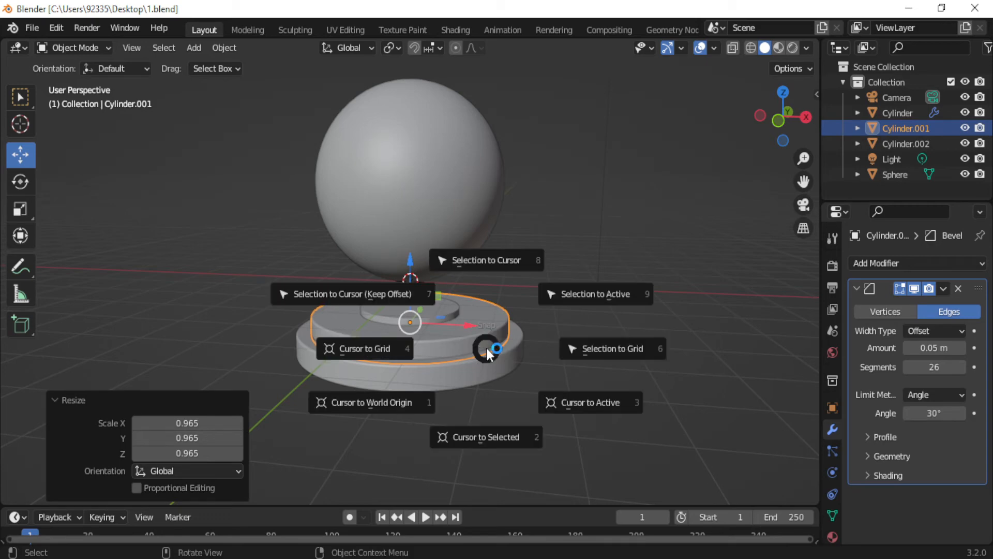
key(Escape)
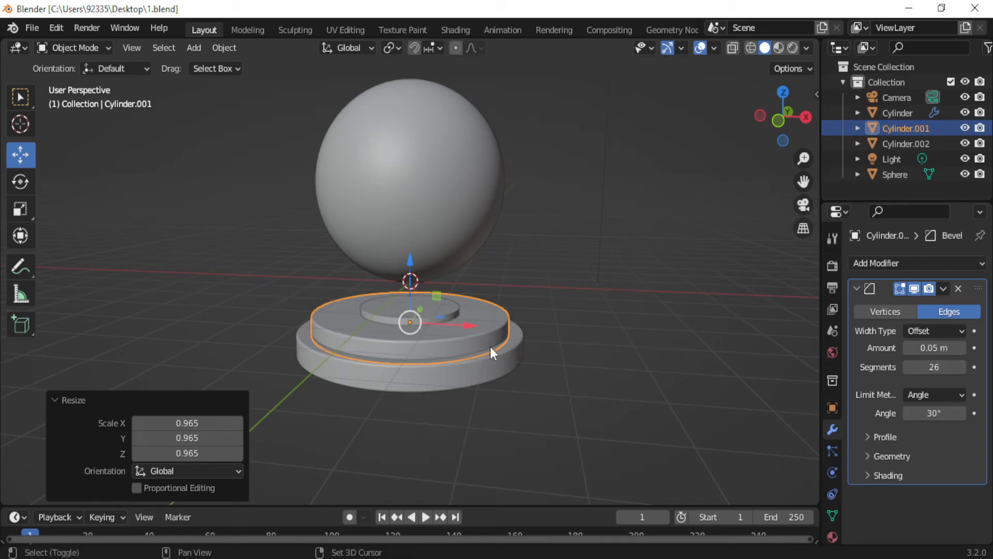
key(shift+d)
right_click(490, 344)
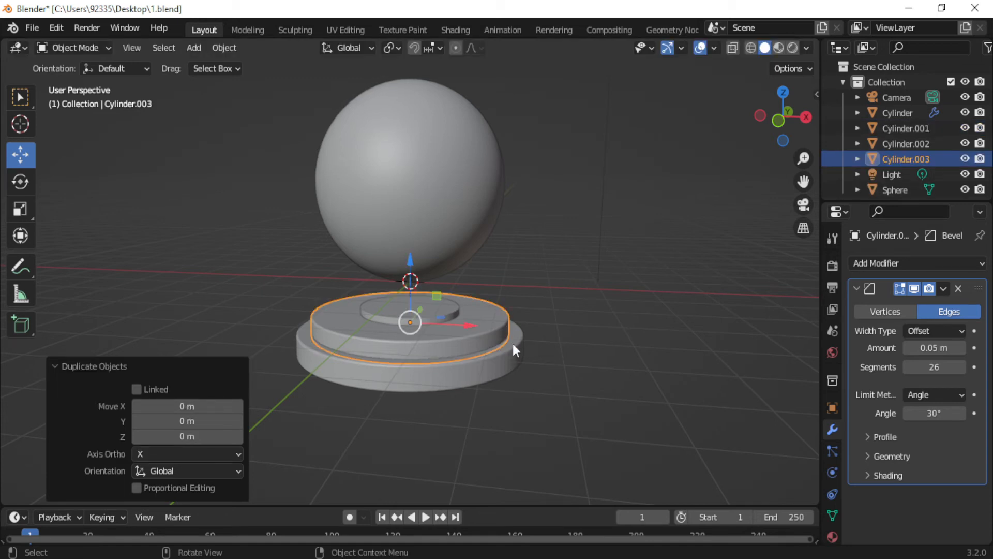
key(s)
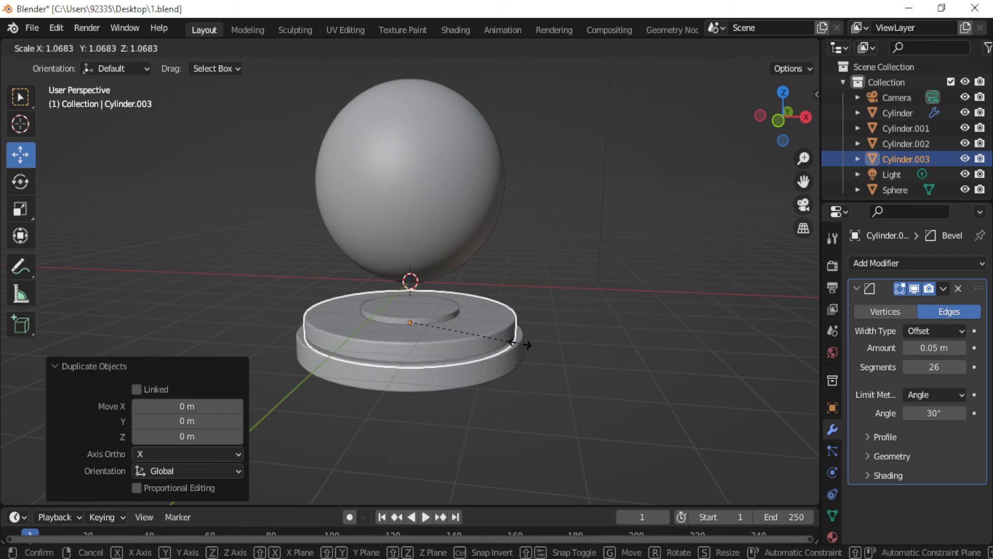
click(520, 343)
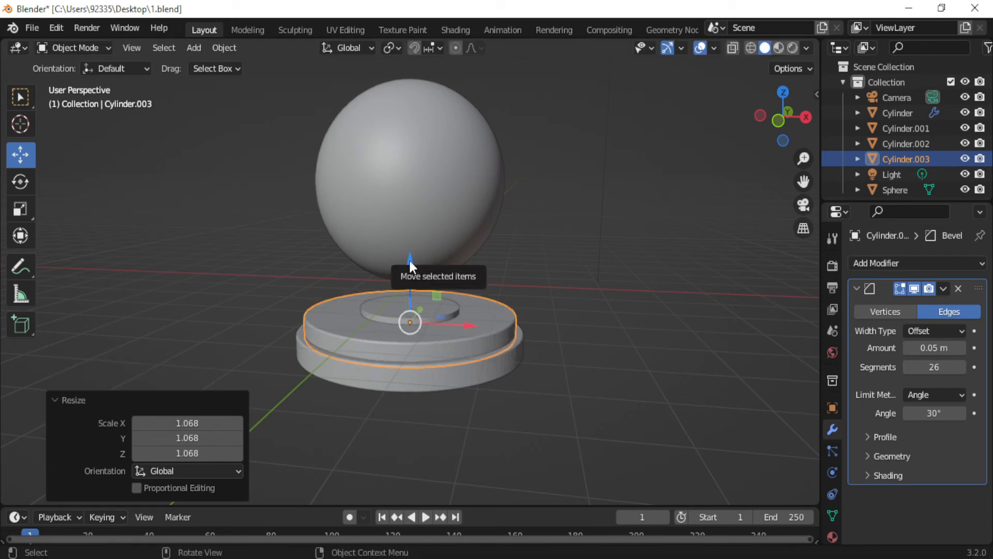
drag(410, 263, 445, 313)
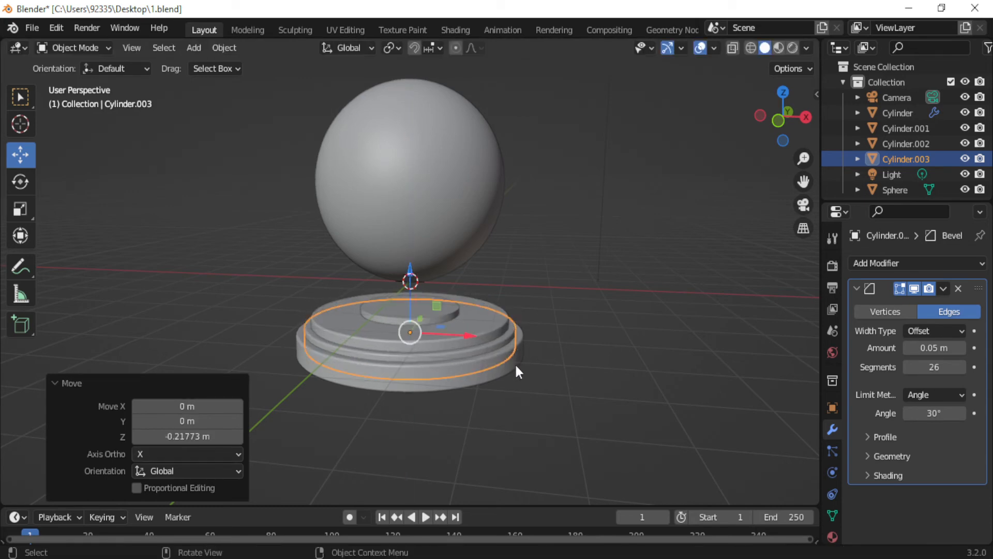
Duplicate the bottom tier in place, scale the copy to about 1.072, and lower it about 0.237 m along Z
click(517, 366)
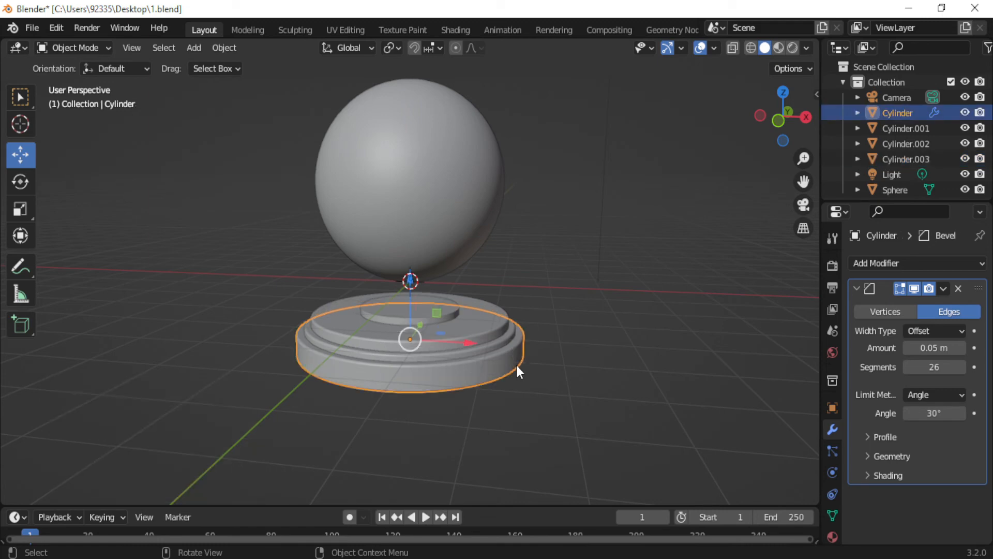
key(shift+d)
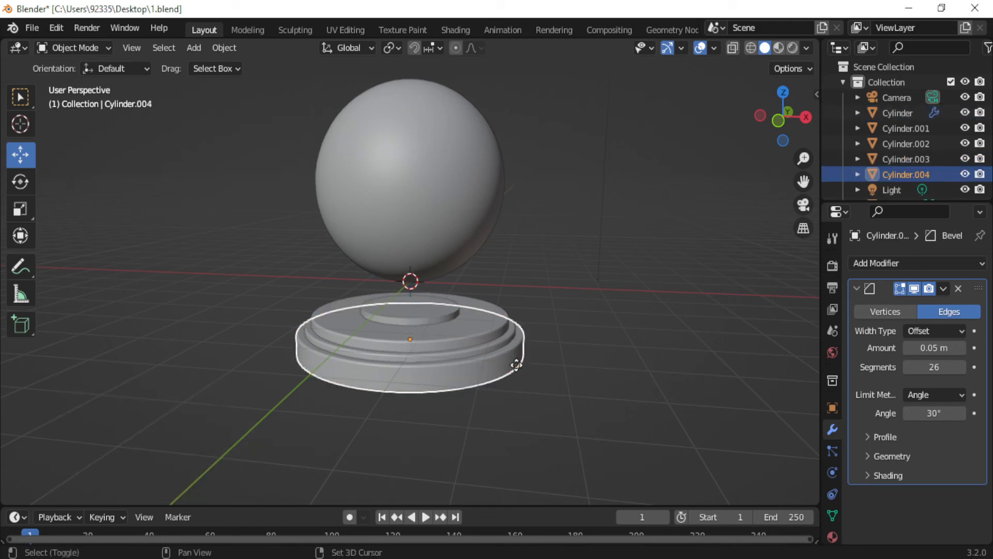
right_click(534, 369)
key(s)
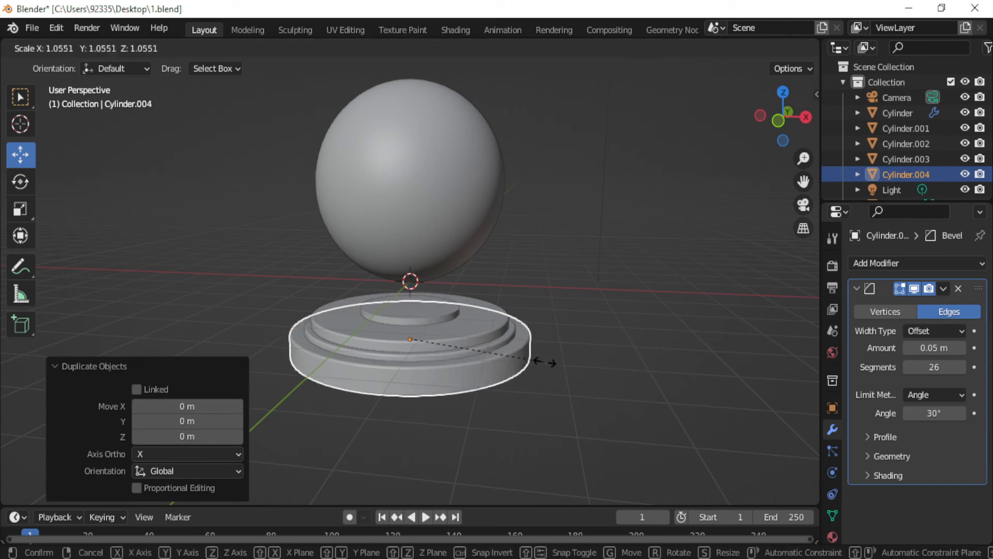
click(537, 364)
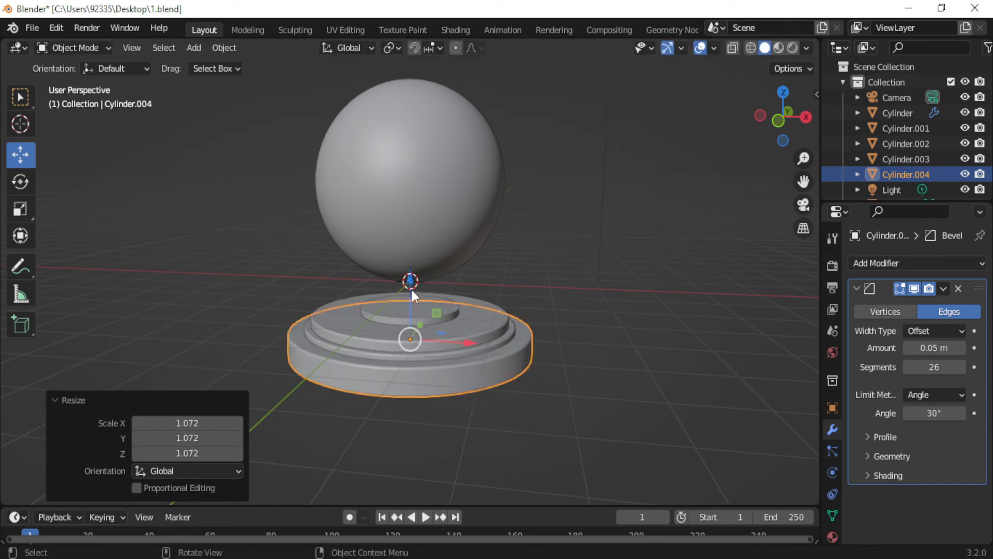
drag(412, 296, 412, 306)
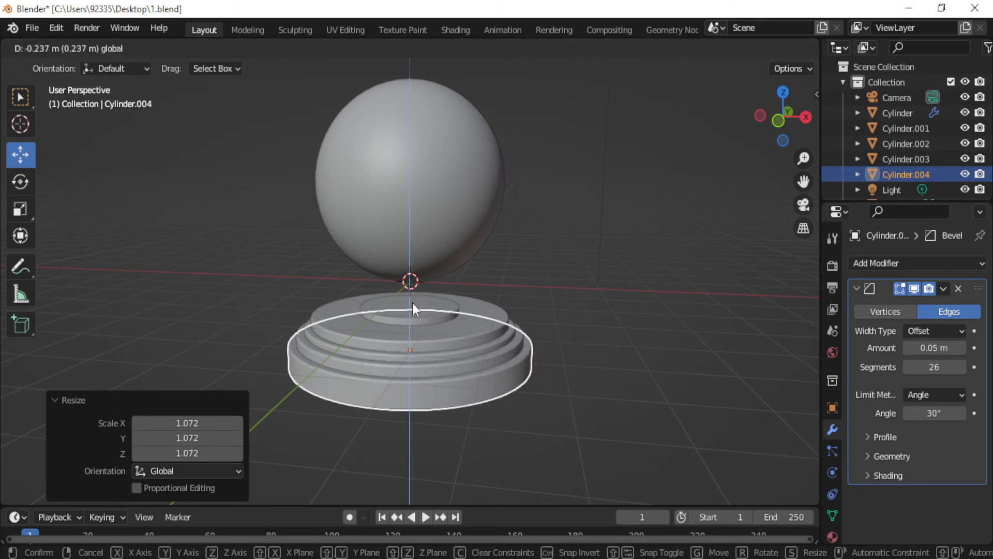
click(412, 305)
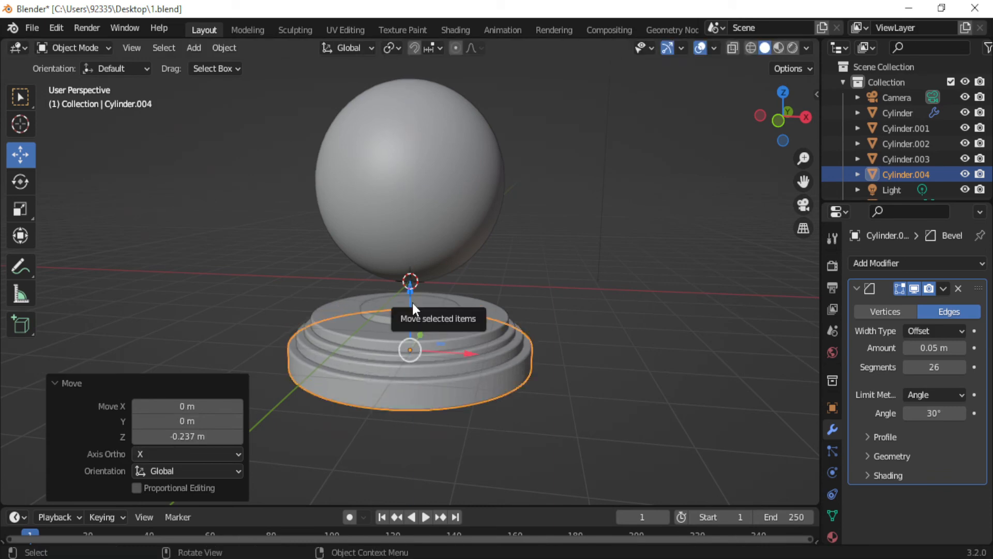
Add a mesh plane at the world origin and scale it up uniformly to make a large floor
click(529, 306)
key(shift+a)
mouse_move(524, 251)
click(590, 245)
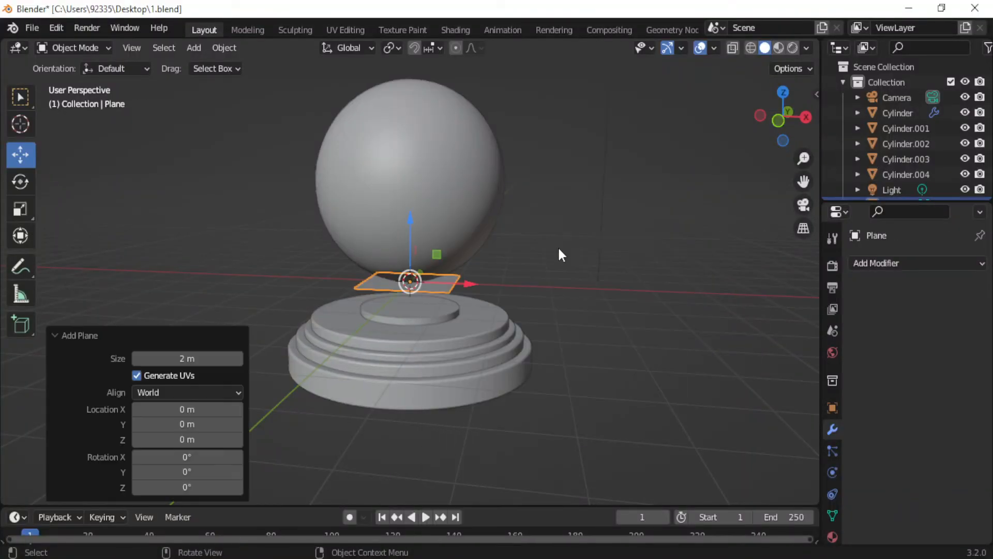
key(s)
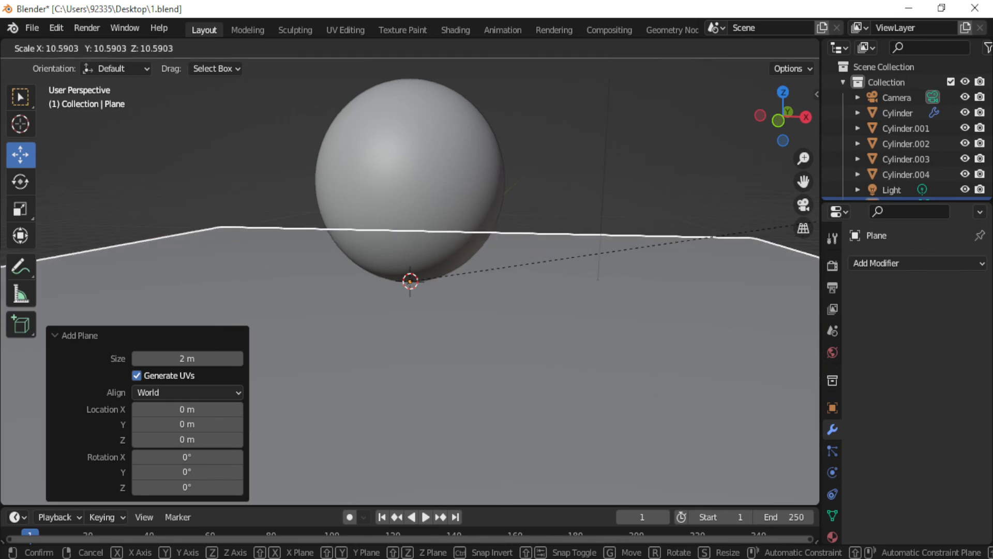
click(278, 353)
Lower the floor plane along Z to the underside of the tiered base, working in the front view
key(KP_5)
key(KP_1)
drag(409, 220, 413, 302)
Extrude the floor plane's edge on the positive Y side upward along Z to form a tall backdrop wall
drag(783, 117, 691, 133)
drag(783, 117, 781, 122)
key(Tab)
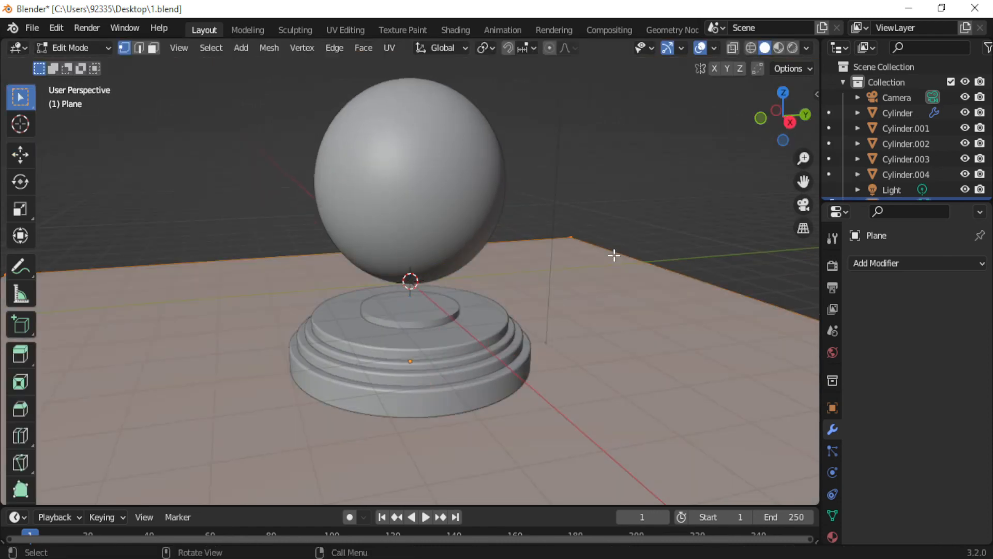
key(2)
drag(699, 266, 710, 299)
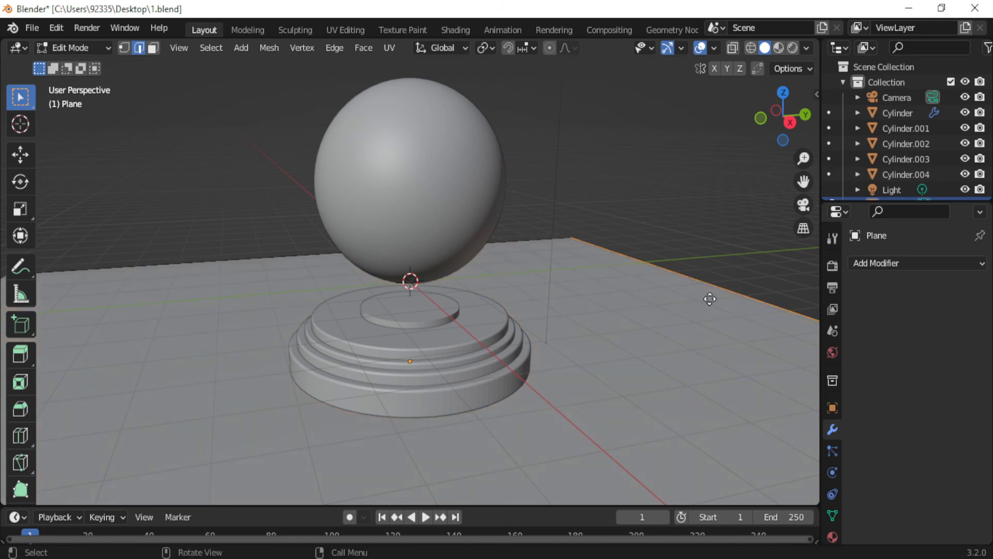
key(e)
key(Escape)
click(21, 155)
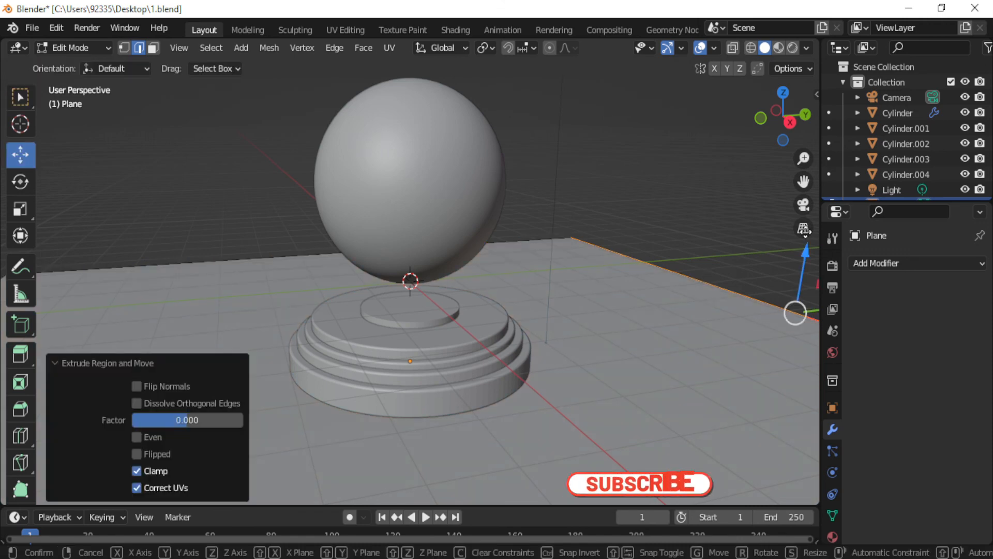
drag(794, 310, 804, 160)
scroll(803, 160, down, 5)
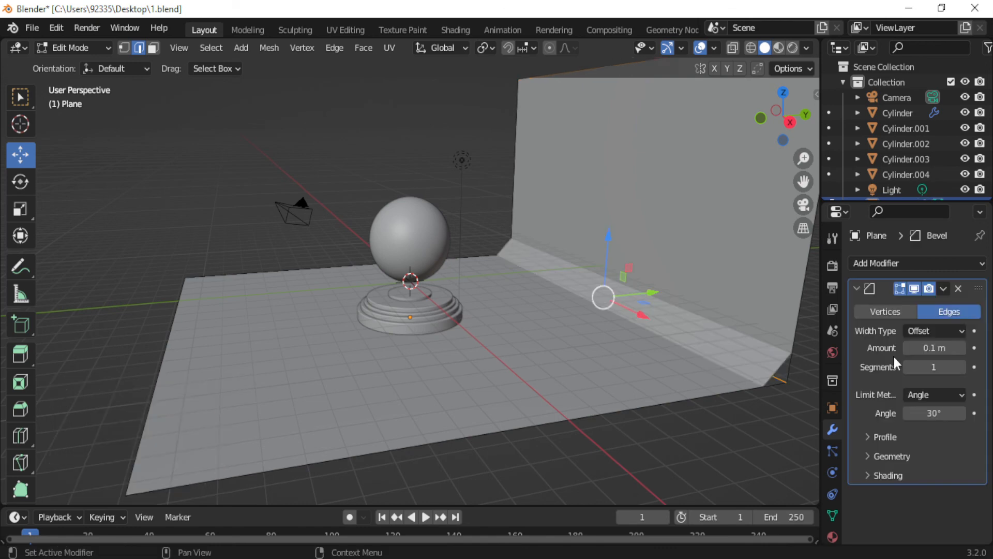
Set the backdrop plane's Bevel modifier amount to 0.1 m and increase its number of segments
click(924, 348)
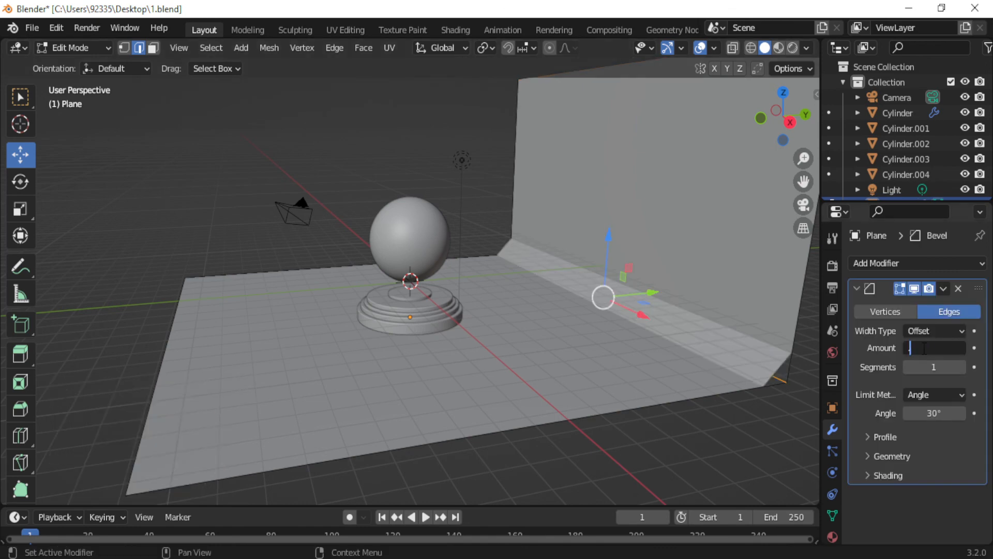
text(0.04)
key(Return)
drag(931, 348, 849, 349)
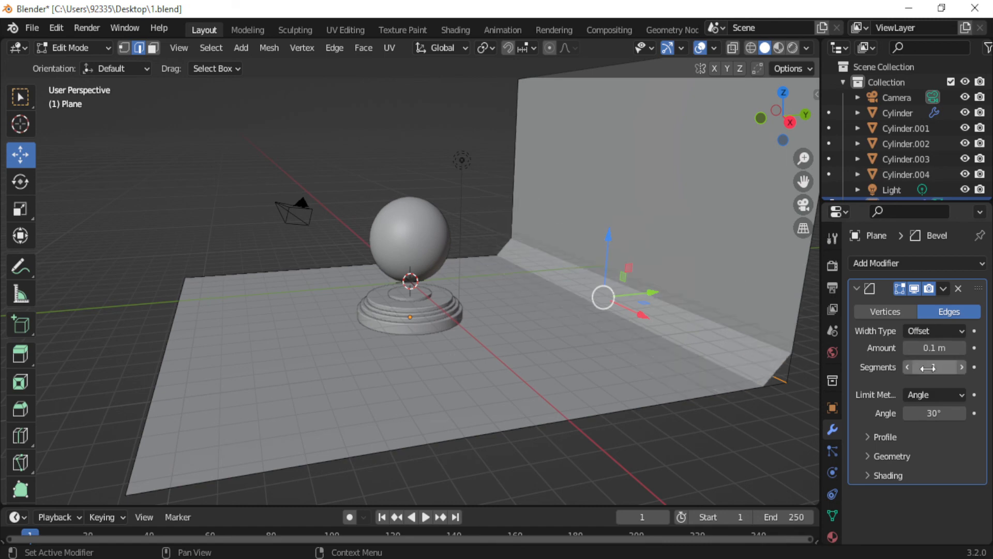
drag(928, 367, 951, 367)
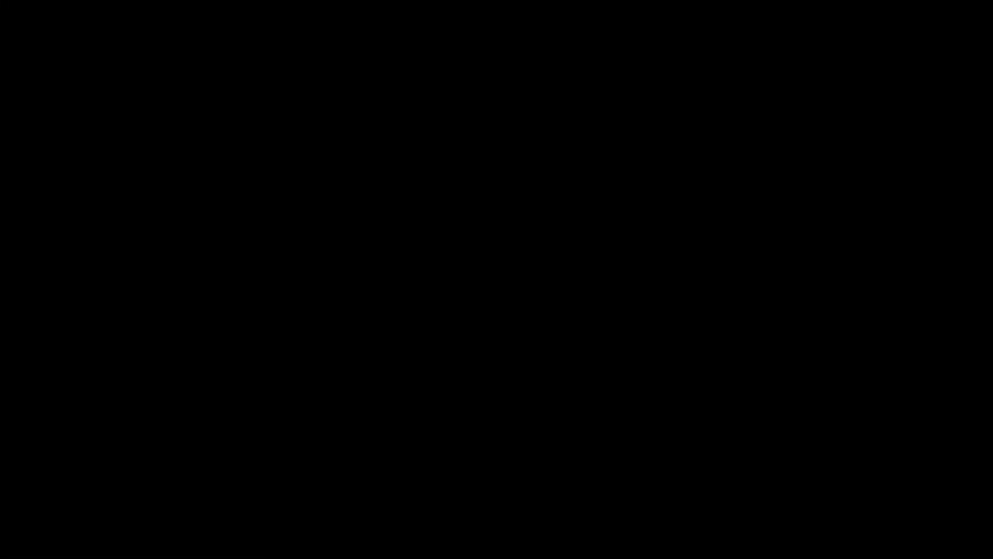